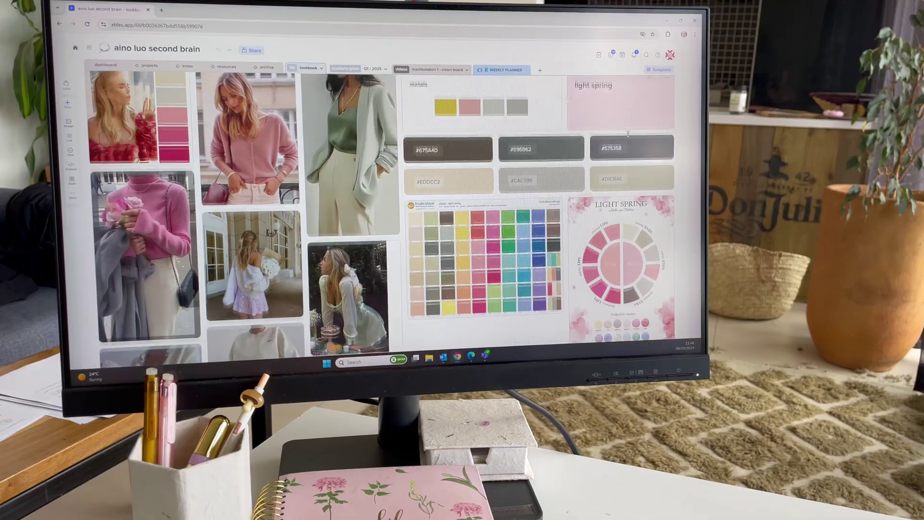
Scroll down the My workspace home to find the second brain workspace card.
{"action": "scroll", "coordinate": [629, 135], "scroll_direction": "down", "scroll_amount": 5}
{"action": "scroll", "coordinate": [629, 135], "scroll_direction": "down", "scroll_amount": 5}
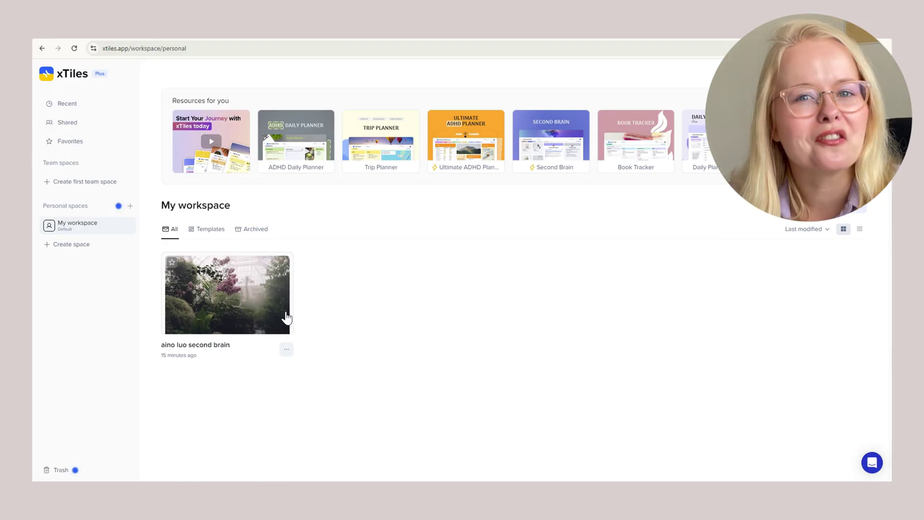
Open the second brain workspace card to reach its habit tracker and weekly tasks dashboard.
{"action": "left_click", "coordinate": [225, 279]}
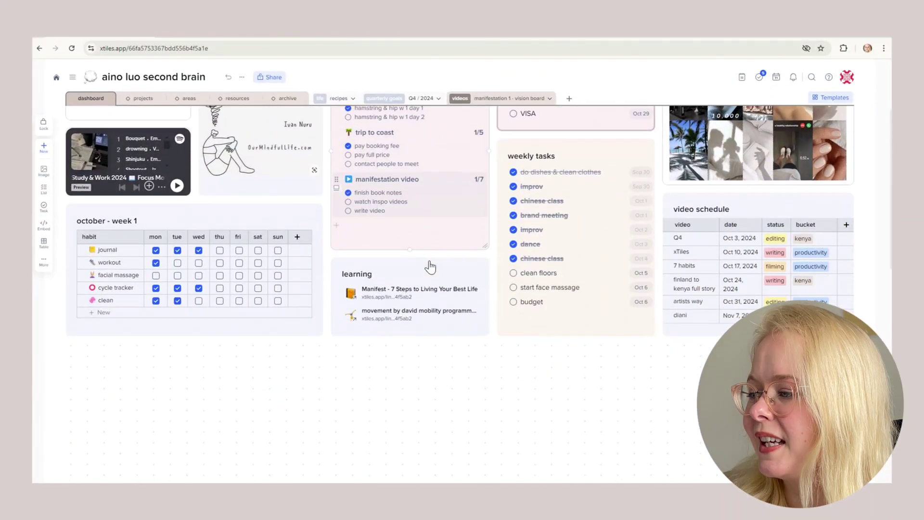
{"action": "scroll", "coordinate": [430, 267], "scroll_direction": "down", "scroll_amount": 3}
Drag out a new empty tile below the dashboard.
{"action": "left_click_drag", "start_coordinate": [87, 222], "coordinate": [268, 325]}
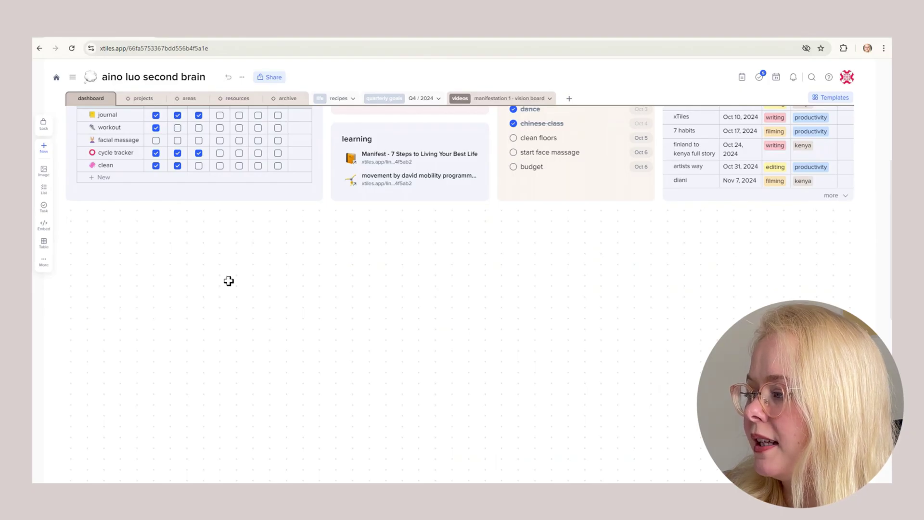
{"action": "left_click", "coordinate": [349, 362]}
Give the new tile a globe icon and remove its title.
{"action": "left_click", "coordinate": [235, 225]}
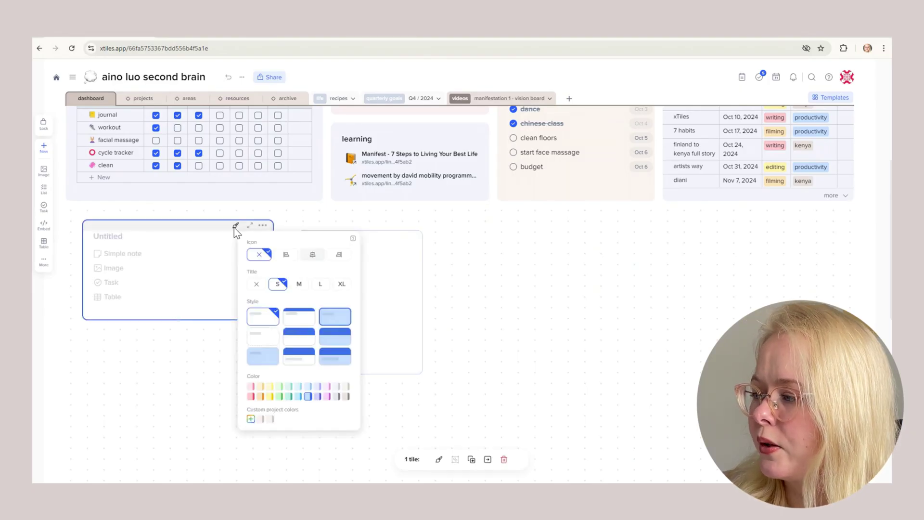
{"action": "left_click", "coordinate": [286, 255]}
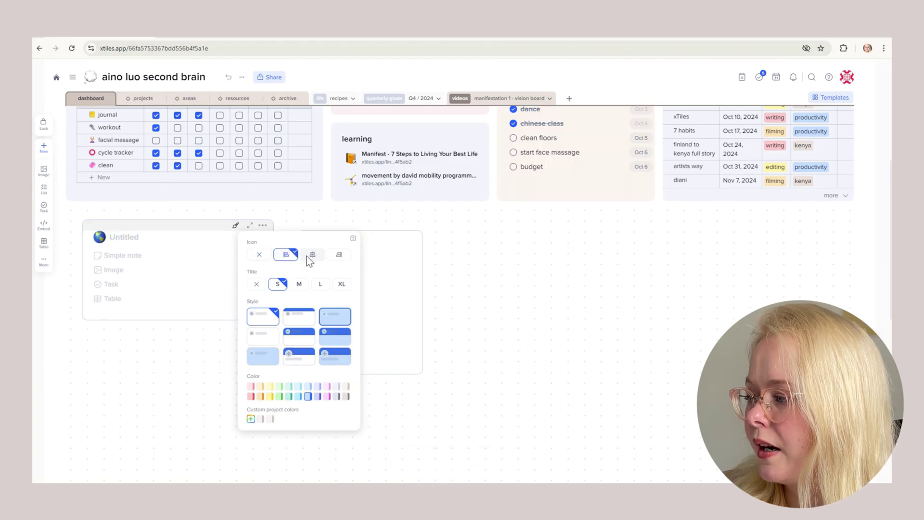
{"action": "left_click", "coordinate": [256, 284]}
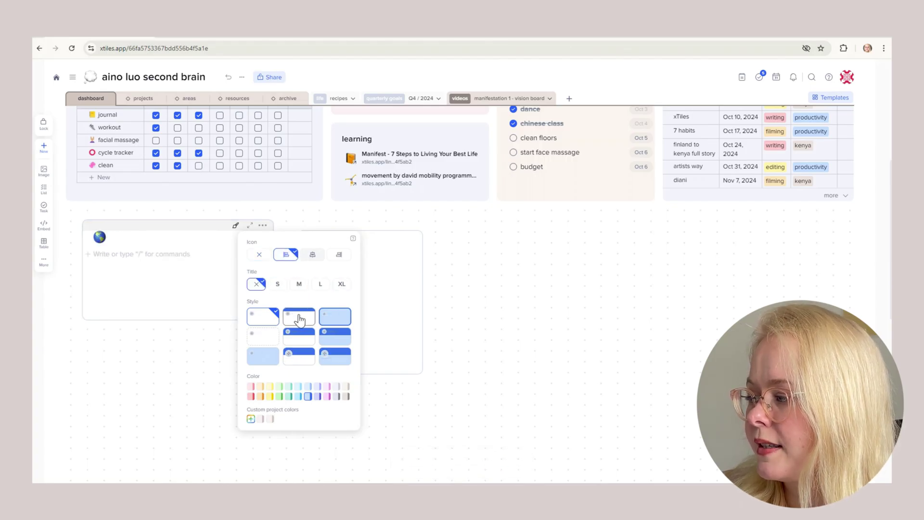
Choose a header style with a white body and apply the custom mauve colour.
{"action": "left_click", "coordinate": [299, 319]}
{"action": "left_click", "coordinate": [335, 316]}
{"action": "left_click", "coordinate": [335, 336]}
{"action": "left_click", "coordinate": [335, 356]}
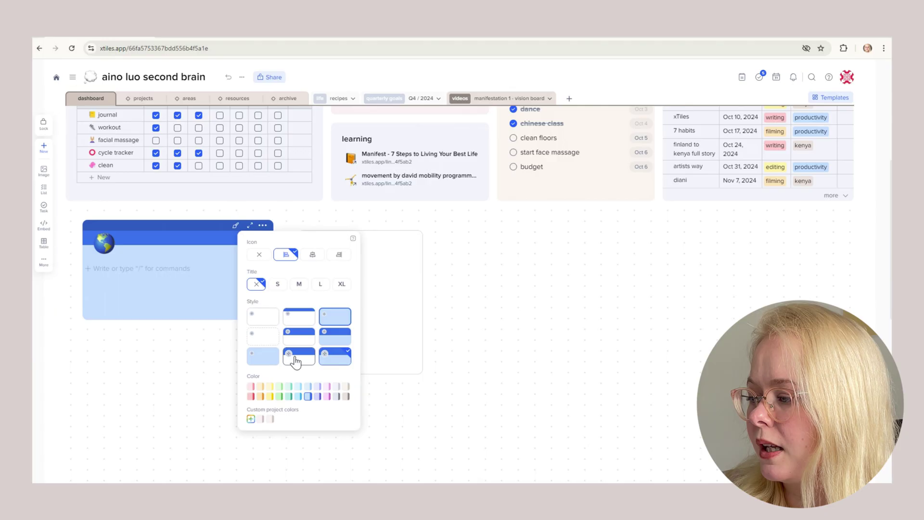
{"action": "left_click", "coordinate": [295, 359]}
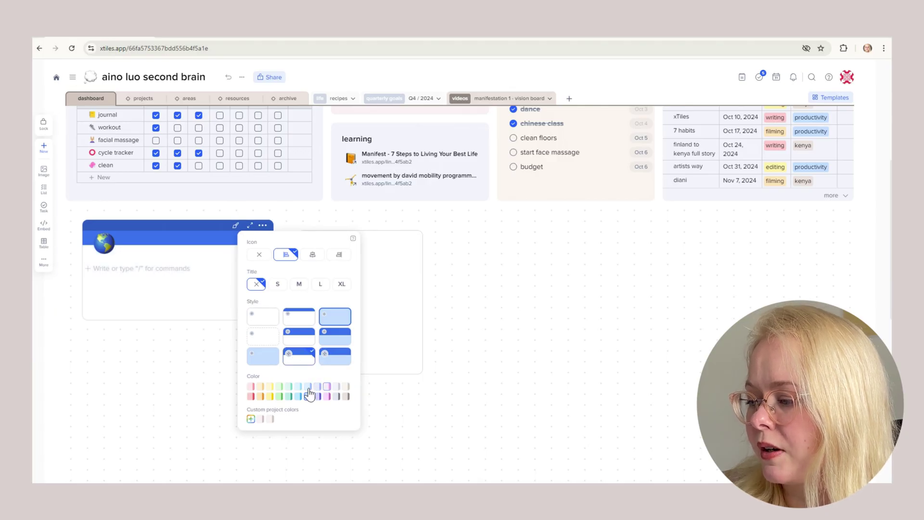
{"action": "left_click", "coordinate": [344, 387]}
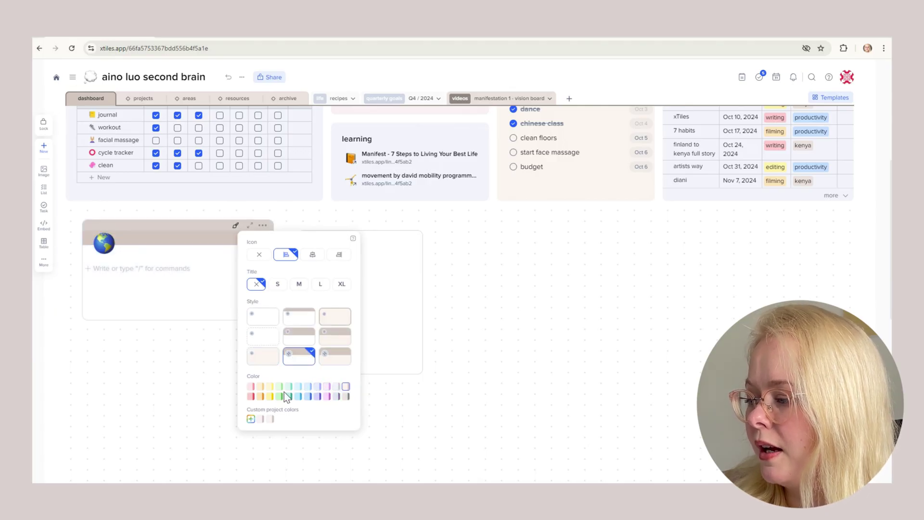
{"action": "left_click", "coordinate": [261, 419]}
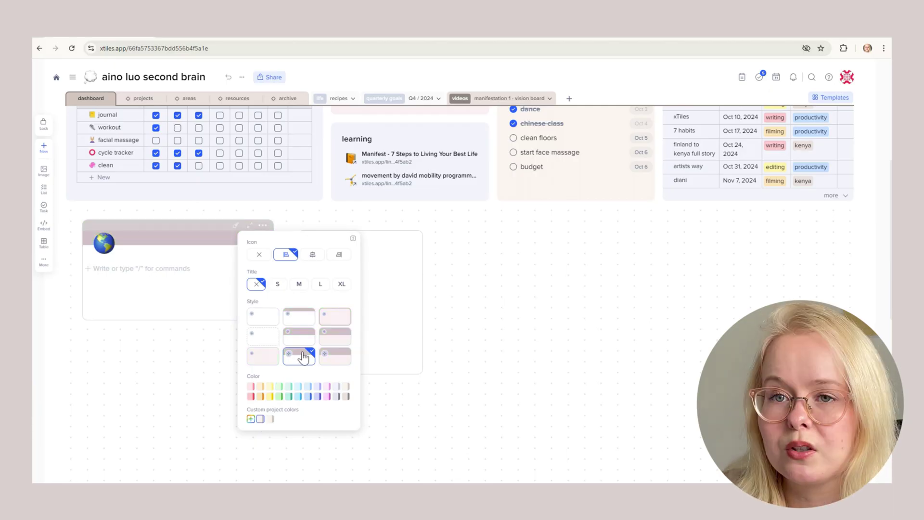
Write 'this is text' in the tile and turn that line into a task.
{"action": "left_click", "coordinate": [138, 266]}
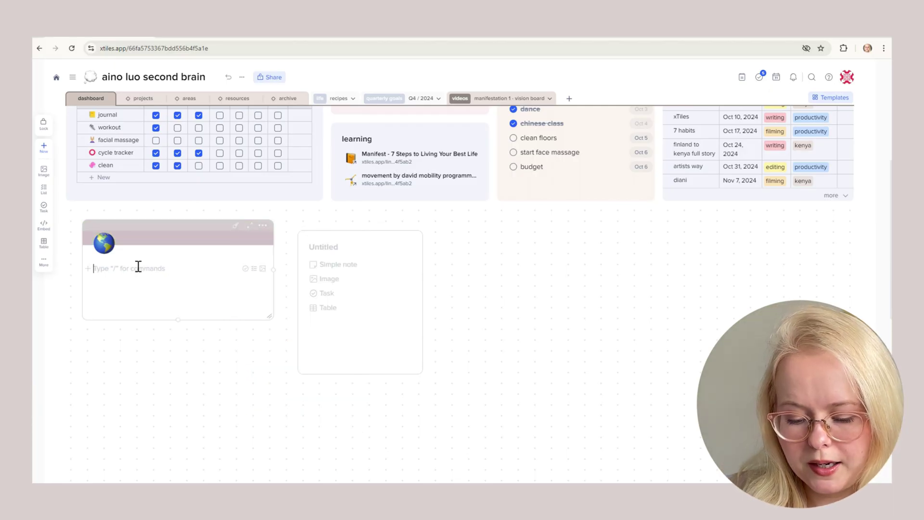
{"action": "type", "text": "this is text"}
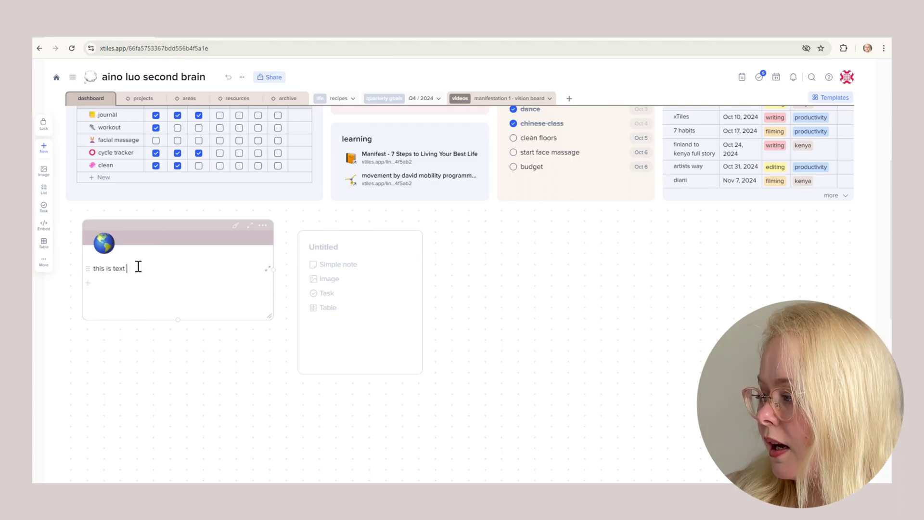
{"action": "key", "text": "Return"}
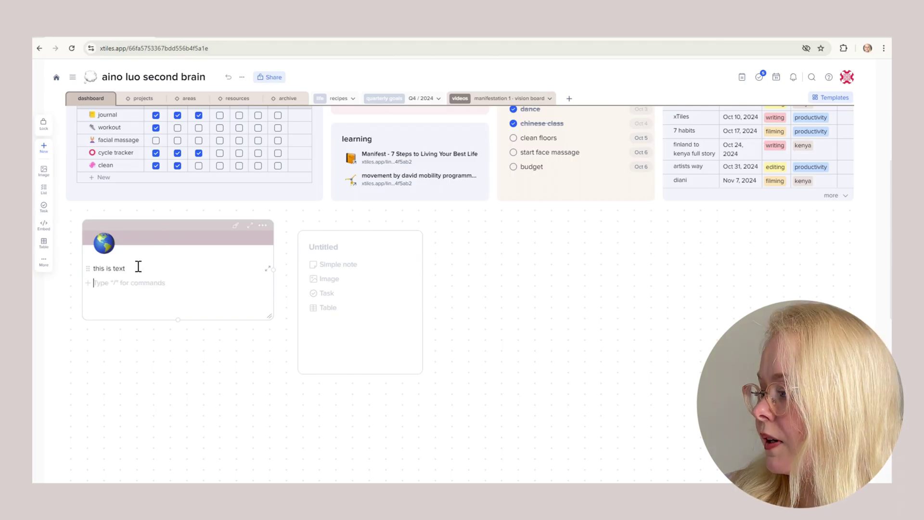
{"action": "left_click", "coordinate": [89, 267]}
{"action": "mouse_move", "coordinate": [159, 321]}
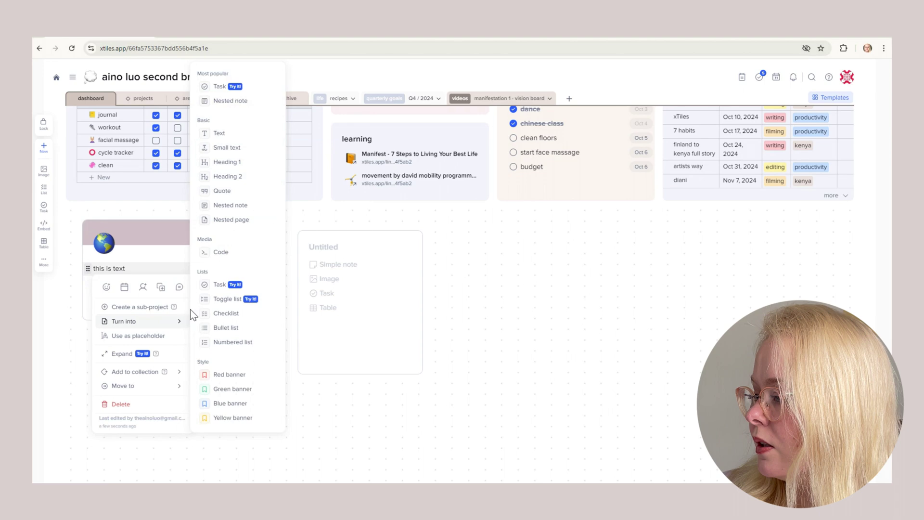
{"action": "left_click", "coordinate": [218, 284]}
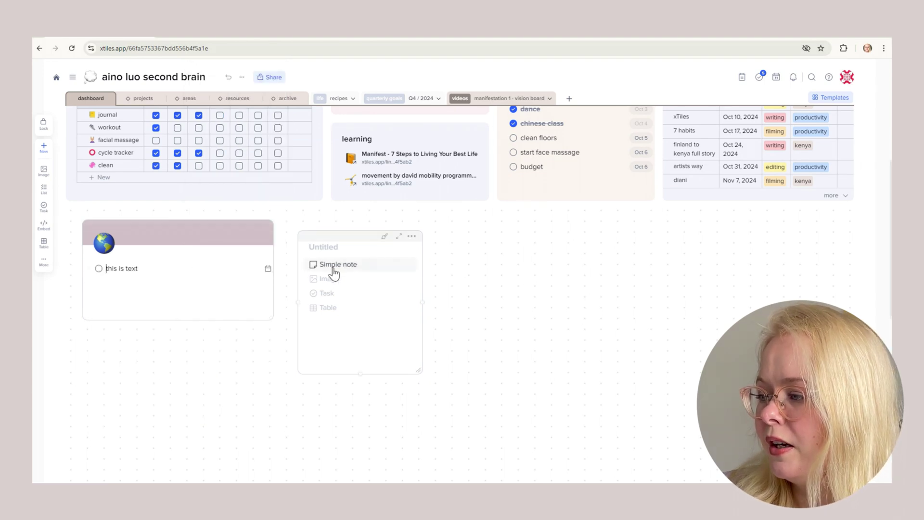
Make the second tile an image tile and upload the hand-drawn image file.
{"action": "left_click", "coordinate": [326, 279]}
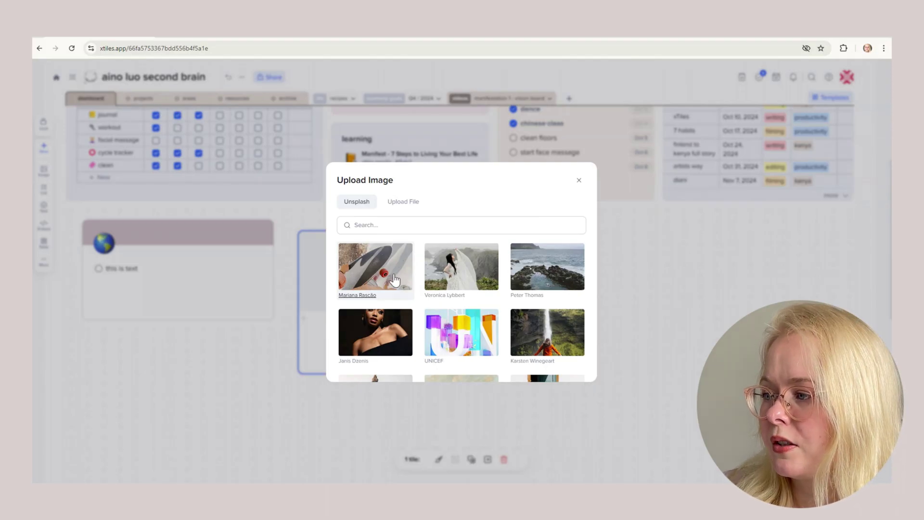
{"action": "left_click", "coordinate": [404, 202]}
{"action": "left_click", "coordinate": [460, 332]}
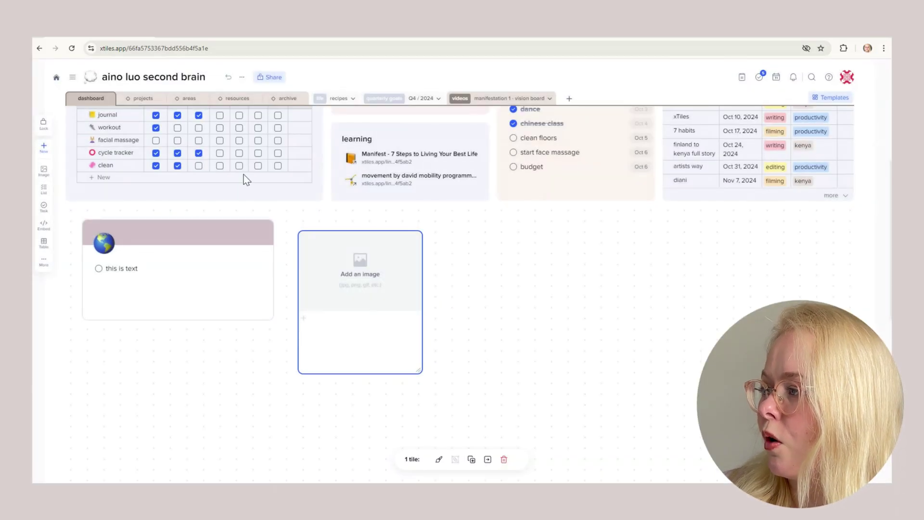
{"action": "double_click", "coordinate": [140, 226]}
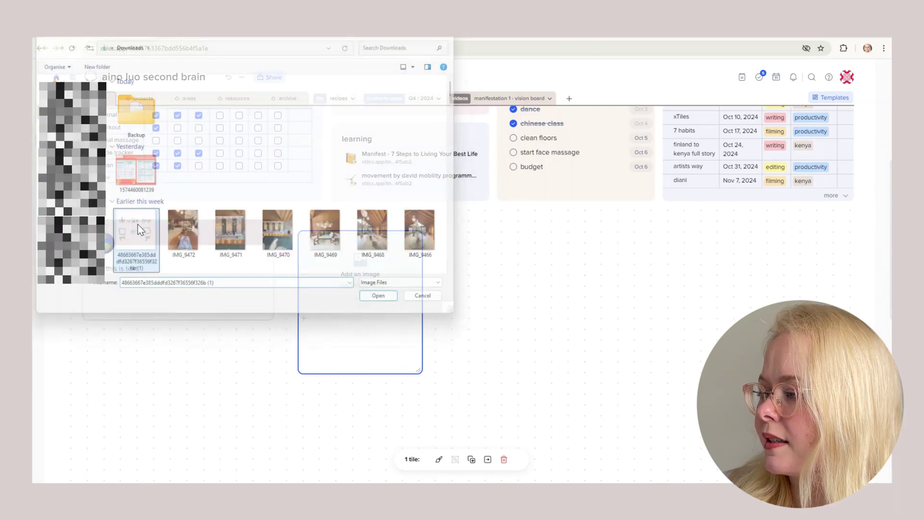
Add a quote block to the first tile using the quot command.
{"action": "left_click", "coordinate": [90, 288]}
{"action": "type", "text": "quote"}
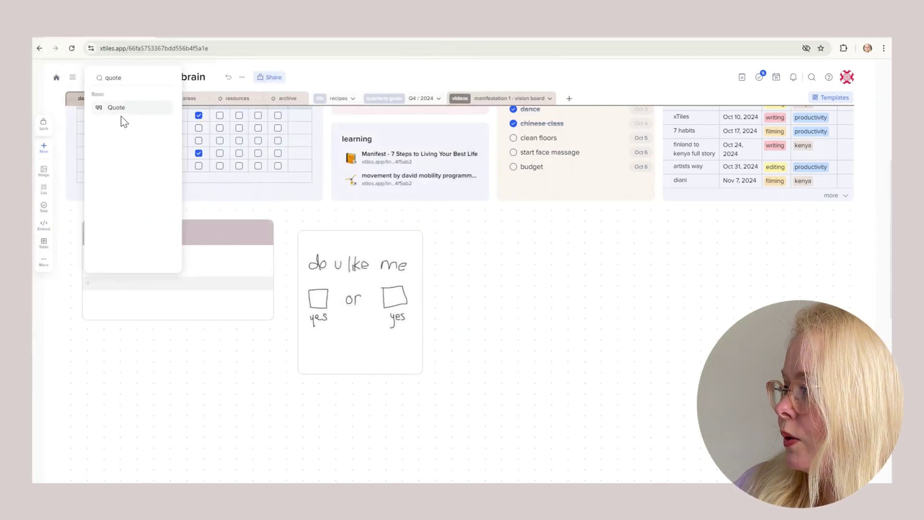
{"action": "left_click", "coordinate": [121, 115]}
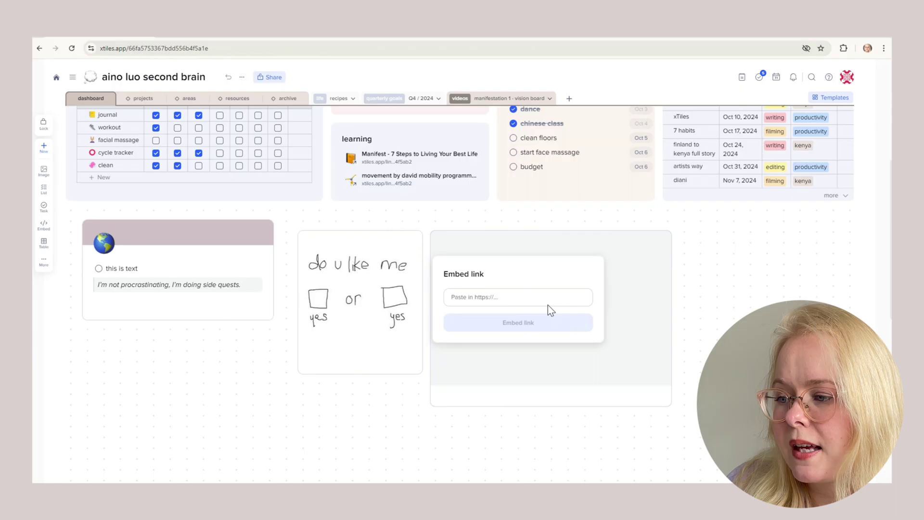
Embed the pasted YouTube link as a video and shrink it to a smaller size.
{"action": "key", "text": "ctrl+v"}
{"action": "left_click", "coordinate": [537, 323]}
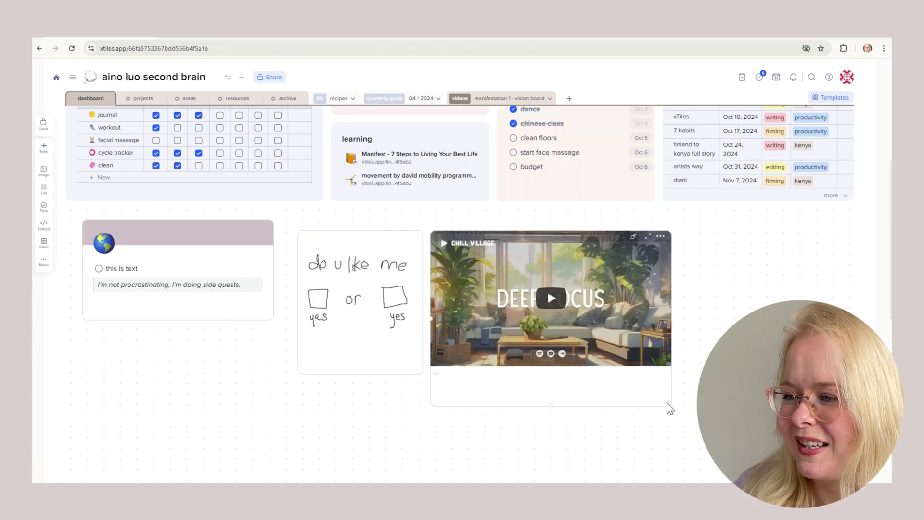
{"action": "left_click_drag", "start_coordinate": [667, 403], "coordinate": [588, 319]}
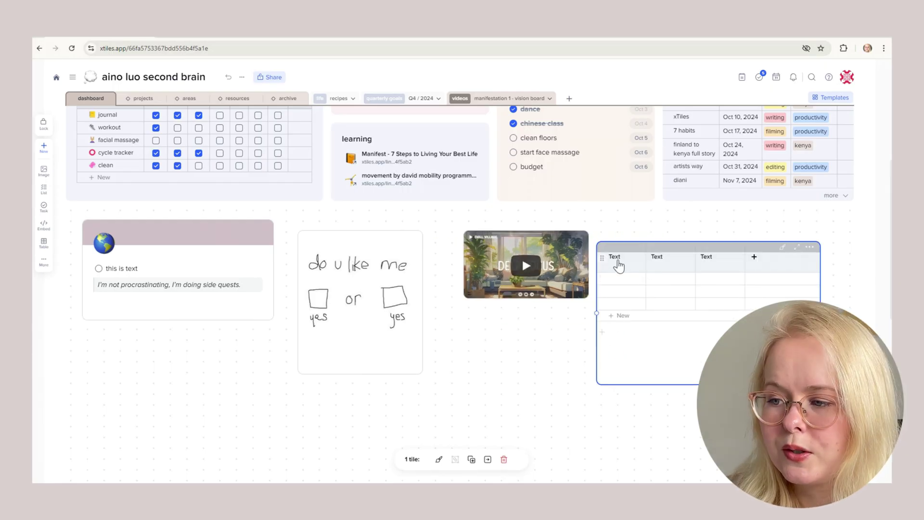
Rename the first table column to 'lesson'.
{"action": "left_click", "coordinate": [616, 260]}
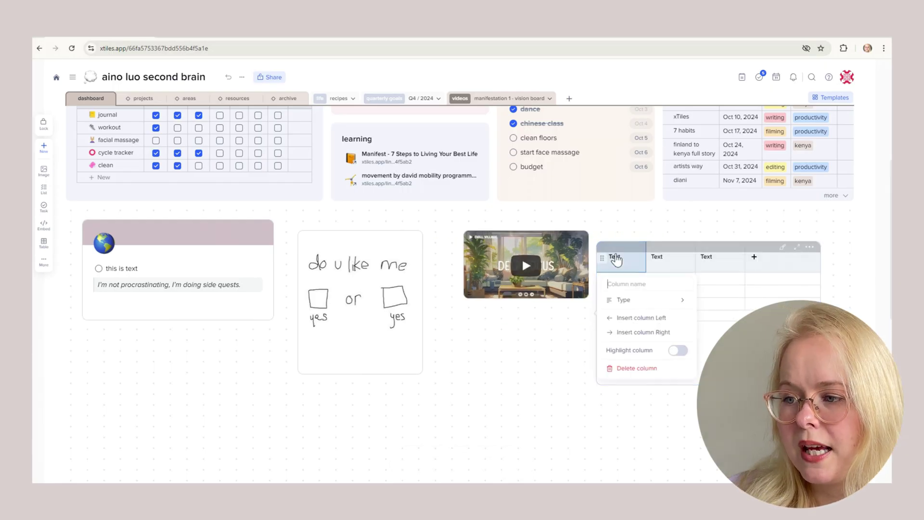
{"action": "left_click", "coordinate": [612, 260]}
{"action": "left_click", "coordinate": [616, 262]}
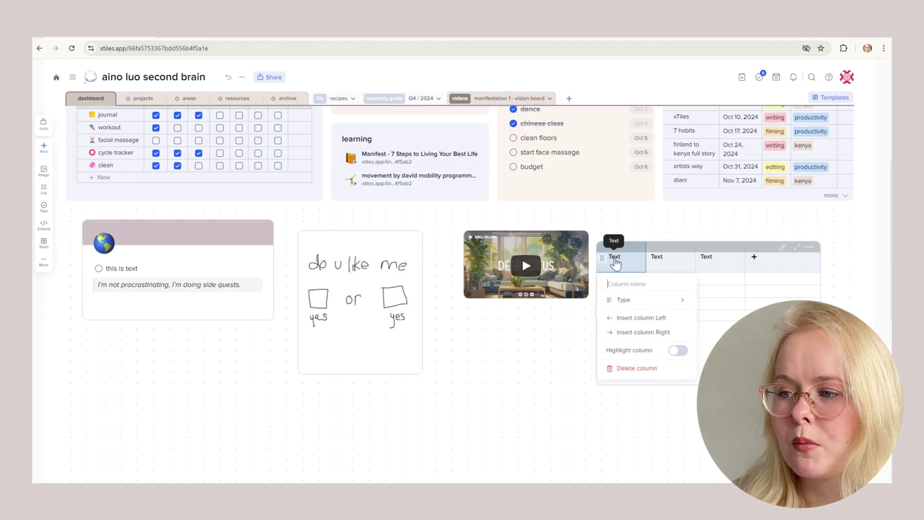
{"action": "type", "text": "le"}
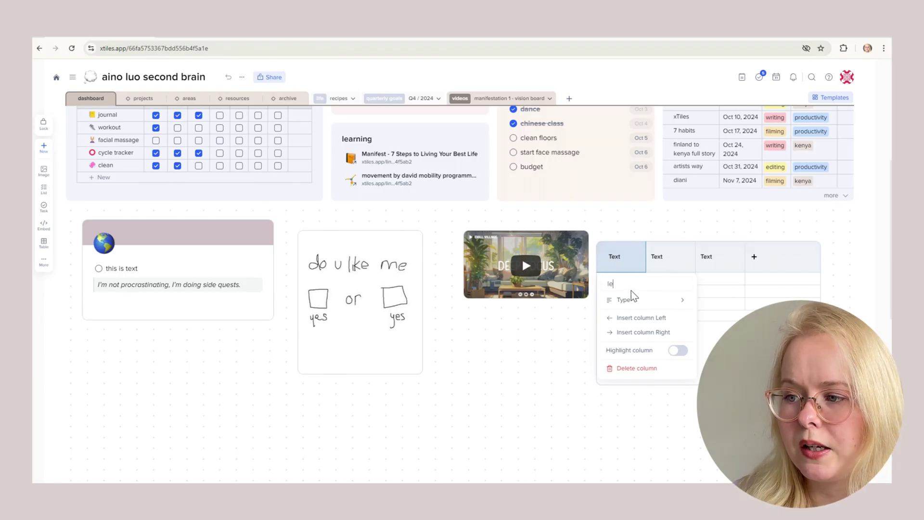
{"action": "type", "text": "sson"}
{"action": "key", "text": "Return"}
Make the second column a Date type and confirm the third column name 'note'.
{"action": "left_click", "coordinate": [660, 258]}
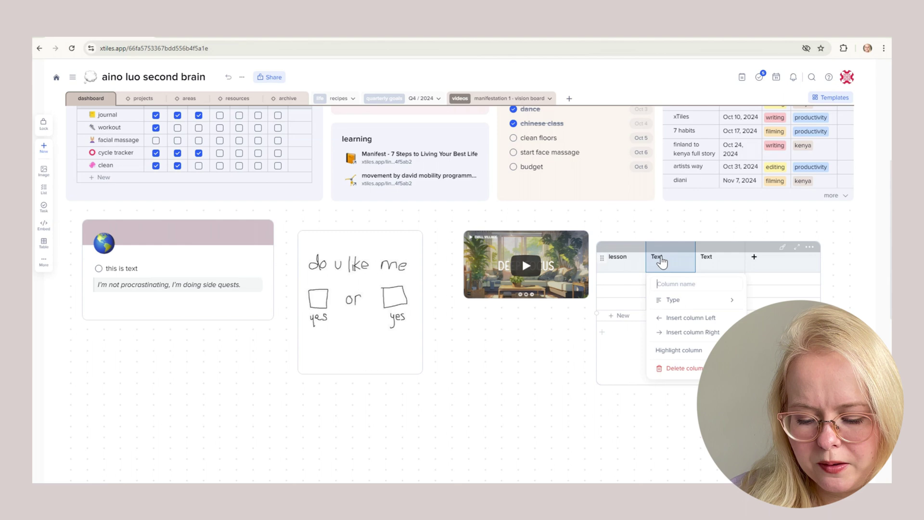
{"action": "mouse_move", "coordinate": [702, 299]}
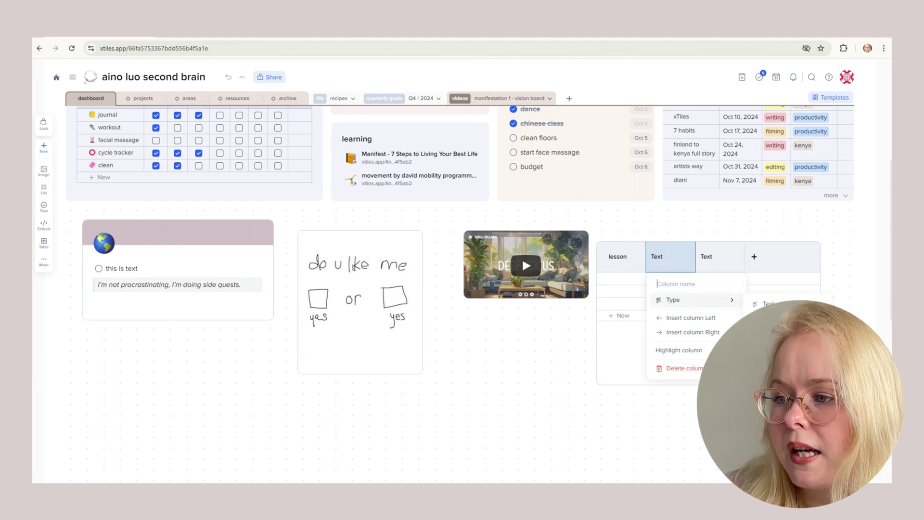
{"action": "left_click", "coordinate": [775, 319]}
{"action": "left_click", "coordinate": [708, 260]}
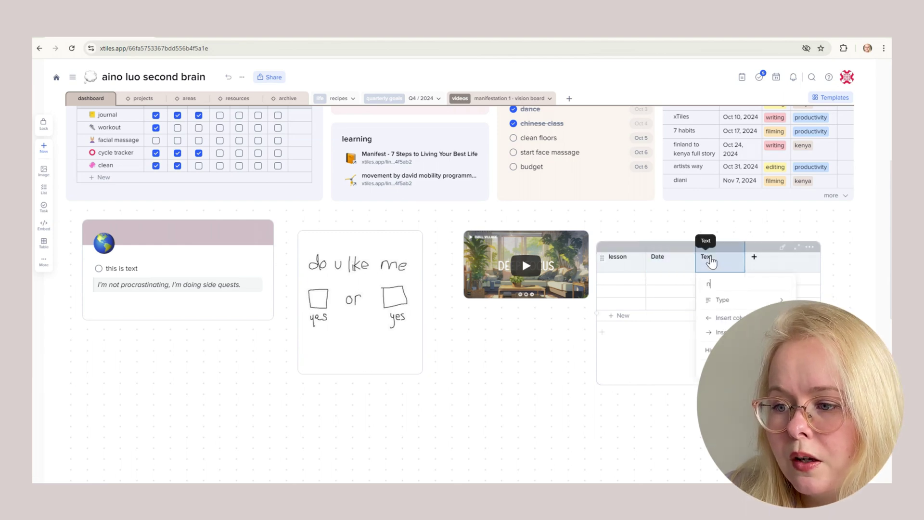
{"action": "key", "text": "Return"}
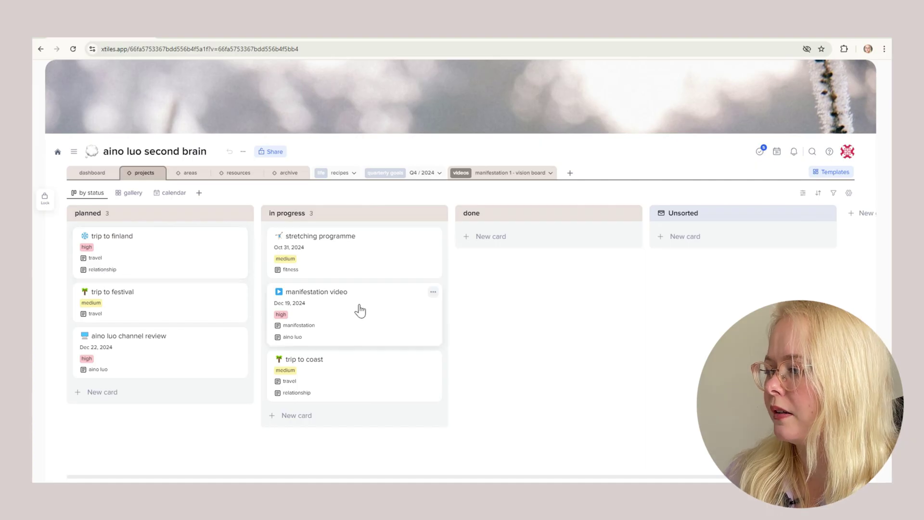
{"action": "left_click", "coordinate": [339, 306]}
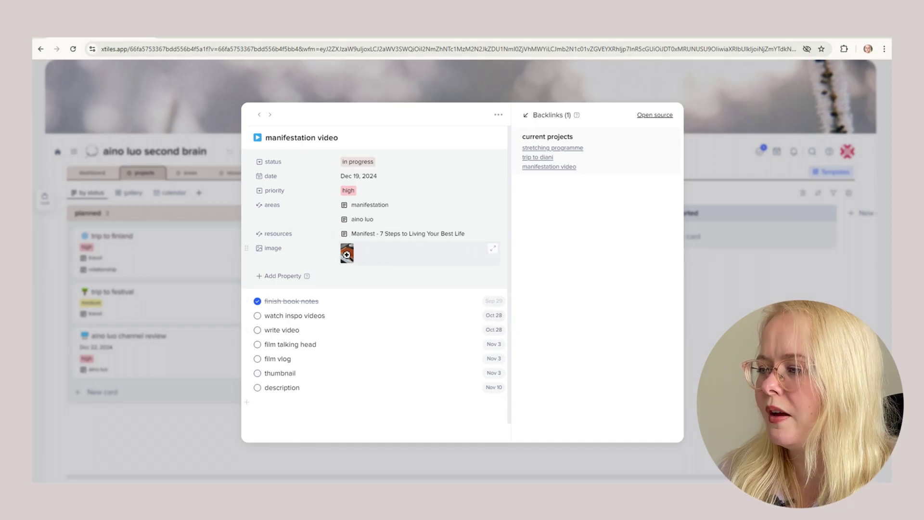
{"action": "left_click", "coordinate": [146, 214]}
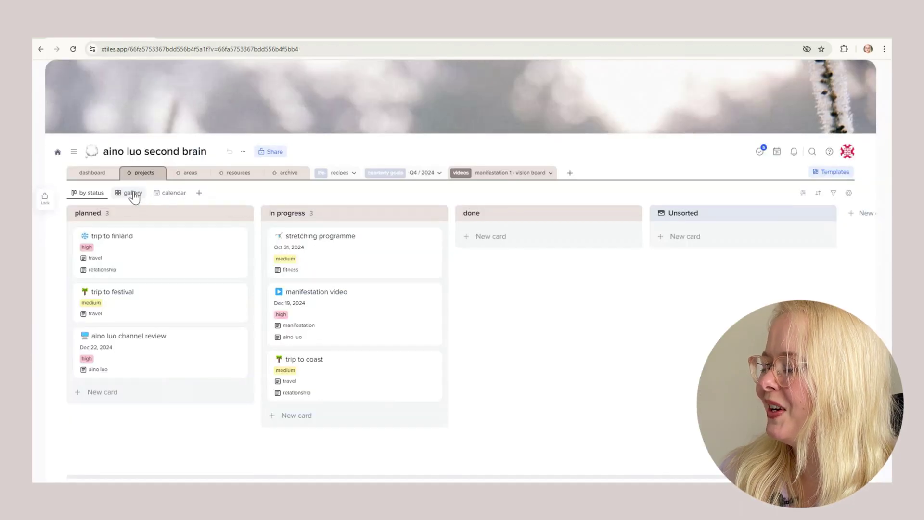
{"action": "left_click", "coordinate": [131, 194]}
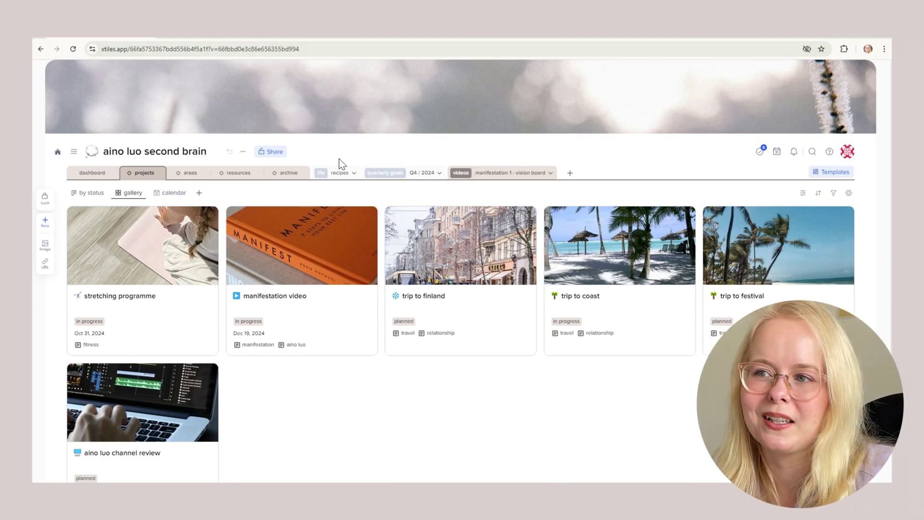
Switch the projects to calendar view and turn on Show tasks in its view settings.
{"action": "left_click", "coordinate": [171, 192]}
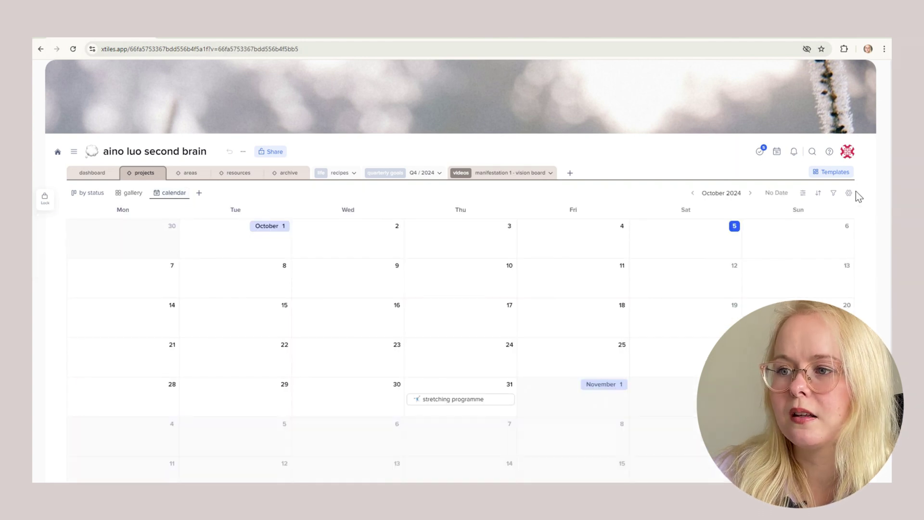
{"action": "scroll", "coordinate": [486, 390], "scroll_direction": "down", "scroll_amount": 2}
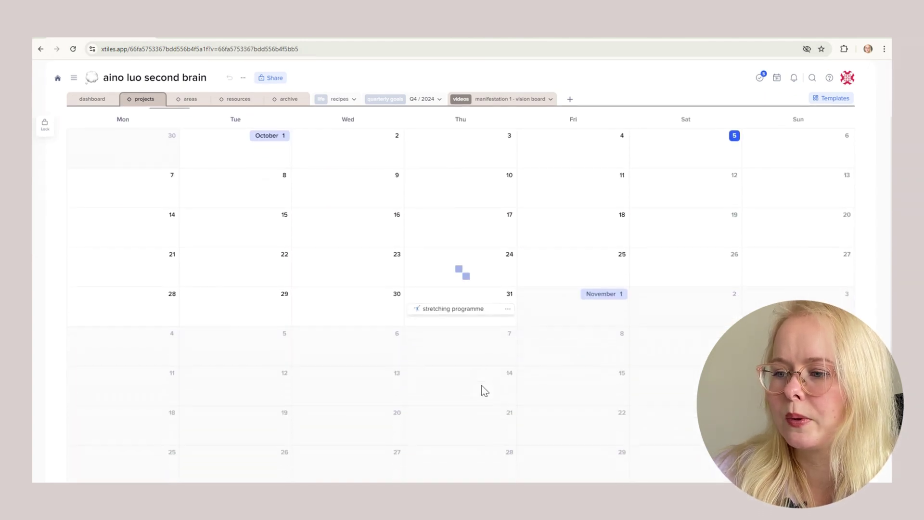
{"action": "scroll", "coordinate": [484, 390], "scroll_direction": "down", "scroll_amount": 3}
{"action": "scroll", "coordinate": [598, 374], "scroll_direction": "up", "scroll_amount": 1}
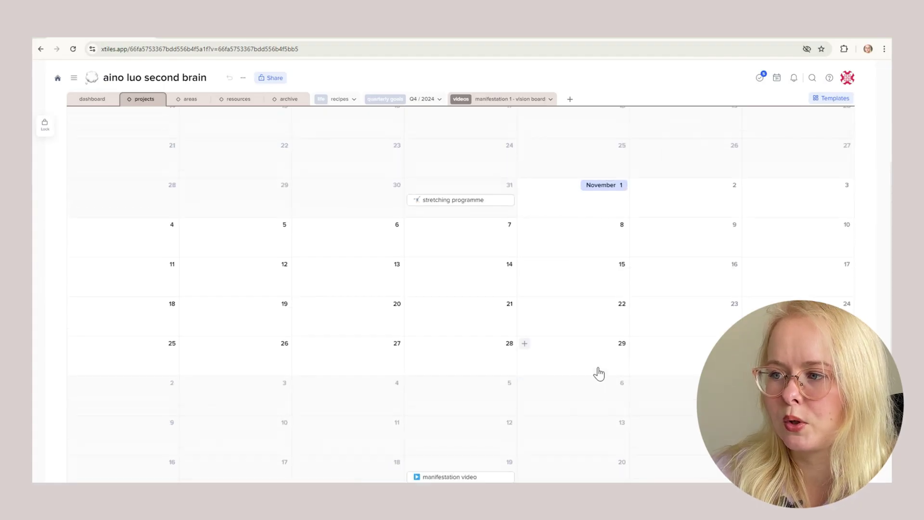
{"action": "scroll", "coordinate": [599, 373], "scroll_direction": "up", "scroll_amount": 4}
{"action": "left_click", "coordinate": [849, 192]}
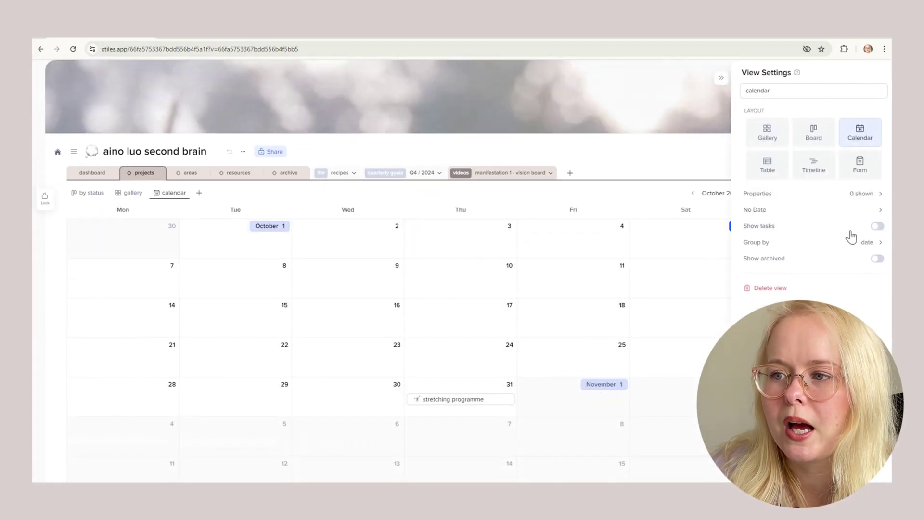
{"action": "left_click", "coordinate": [873, 227]}
{"action": "left_click", "coordinate": [620, 189]}
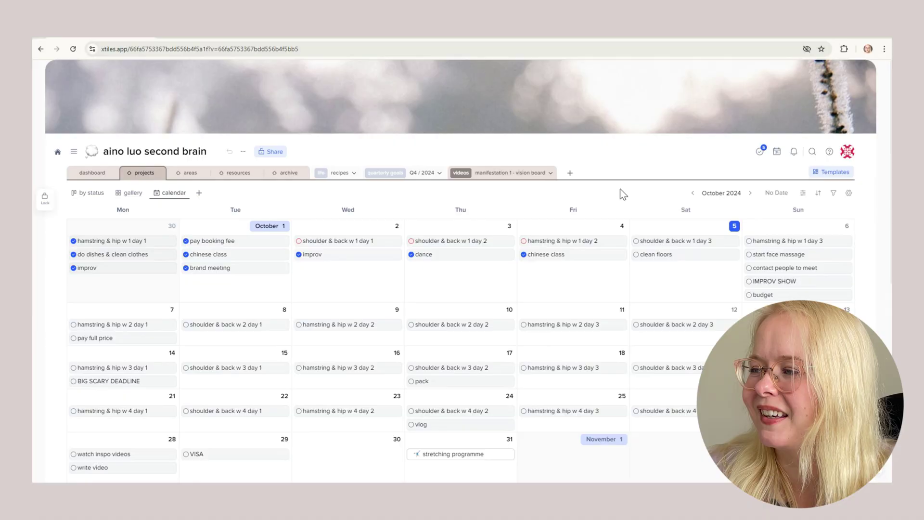
Switch to the areas tab to show the gallery of area cards.
{"action": "left_click", "coordinate": [192, 174]}
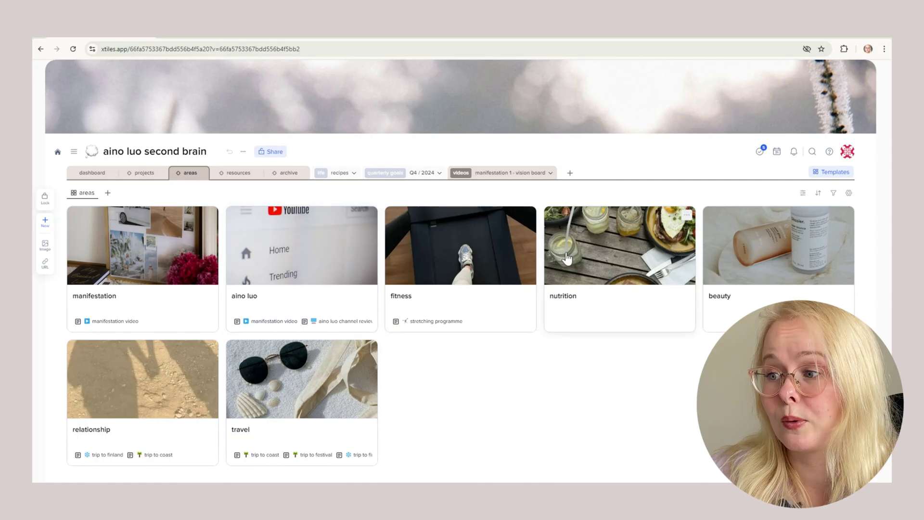
Preview the manifestation, channel, nutrition and beauty area pages, then open another area card.
{"action": "left_click", "coordinate": [124, 244]}
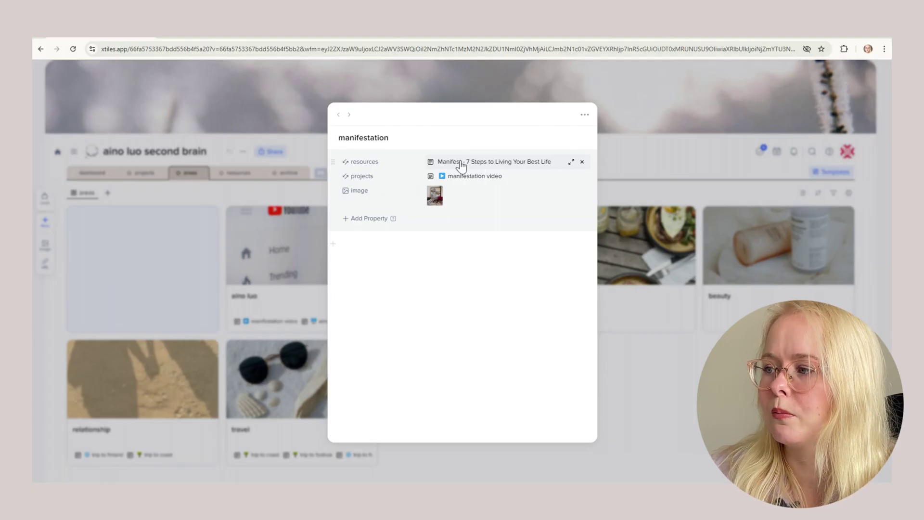
{"action": "left_click", "coordinate": [634, 347]}
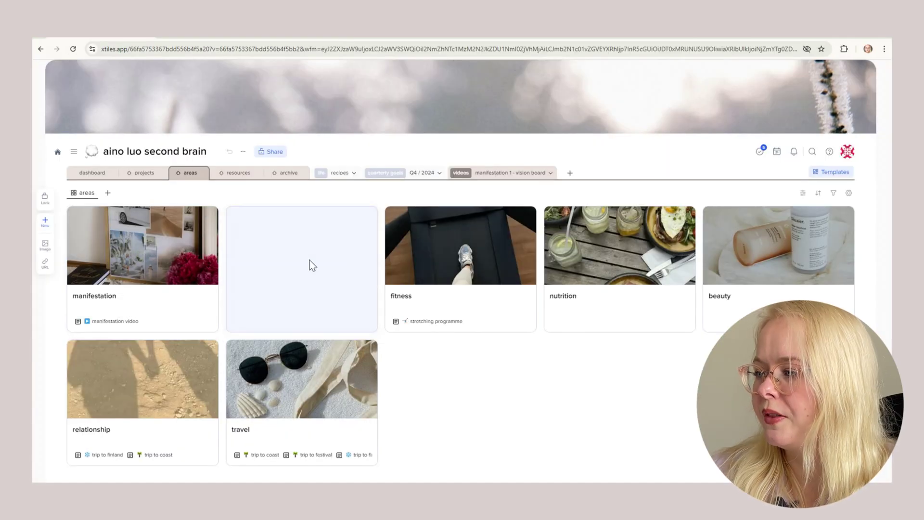
{"action": "left_click", "coordinate": [312, 265]}
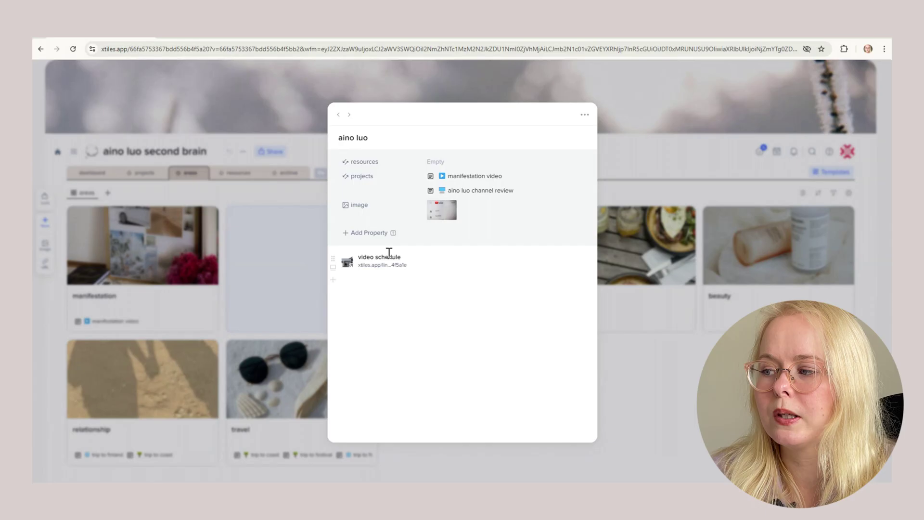
{"action": "left_click", "coordinate": [684, 340]}
{"action": "left_click", "coordinate": [615, 252]}
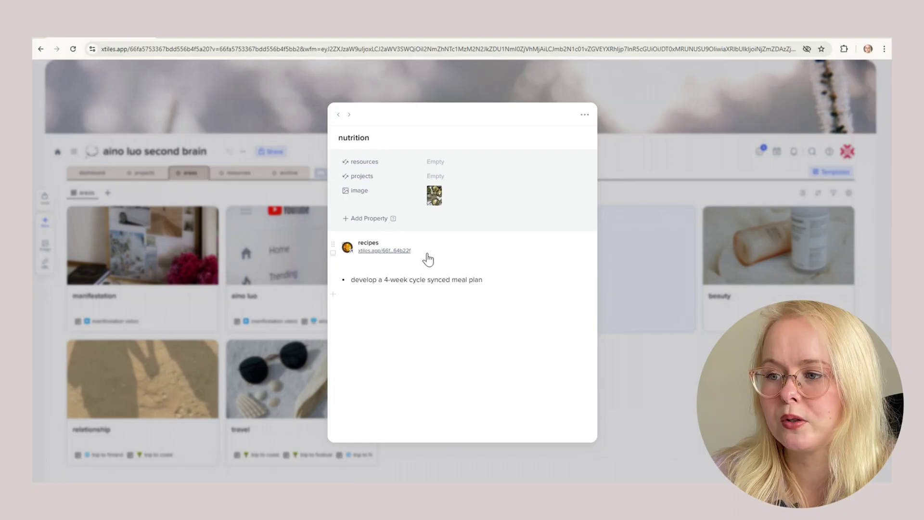
{"action": "left_click", "coordinate": [738, 253]}
{"action": "left_click", "coordinate": [738, 253]}
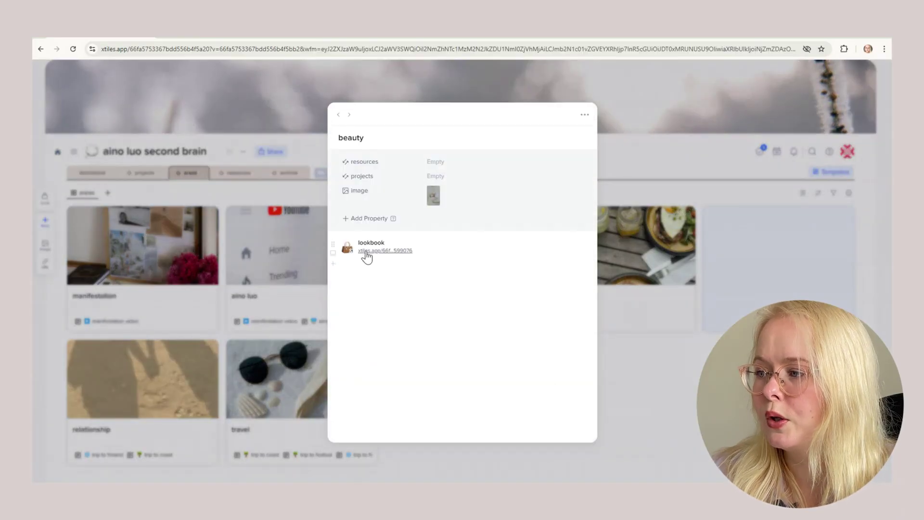
{"action": "left_click", "coordinate": [679, 344]}
{"action": "left_click", "coordinate": [587, 245]}
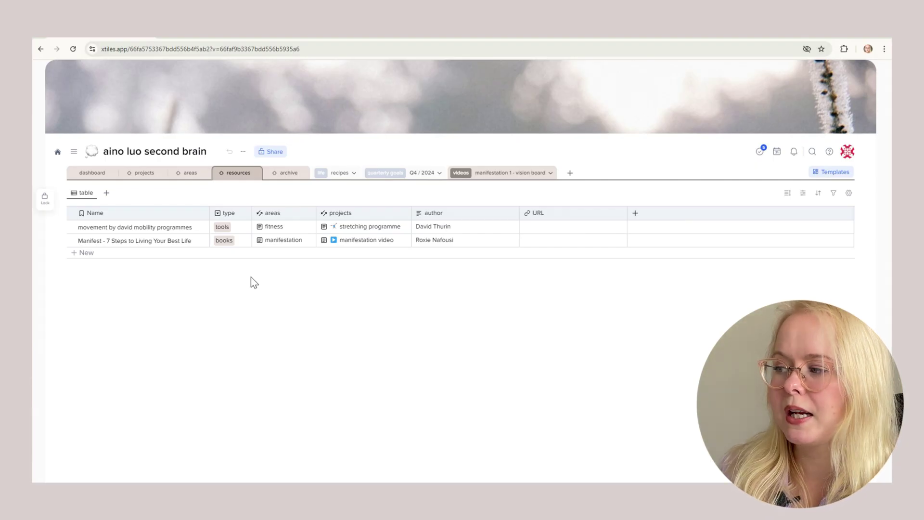
Read through the mobility programmes and Manifest book resource pages, closing each afterwards.
{"action": "left_click", "coordinate": [203, 227]}
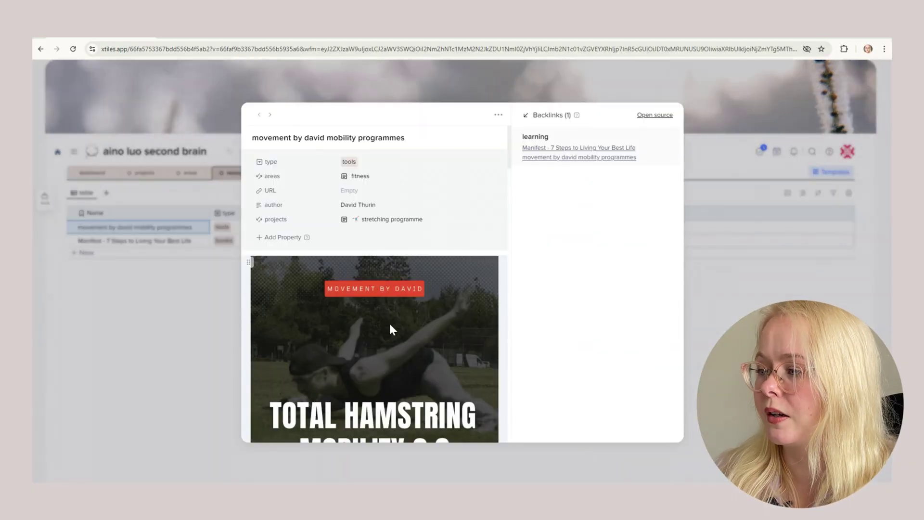
{"action": "scroll", "coordinate": [389, 325], "scroll_direction": "down", "scroll_amount": 15}
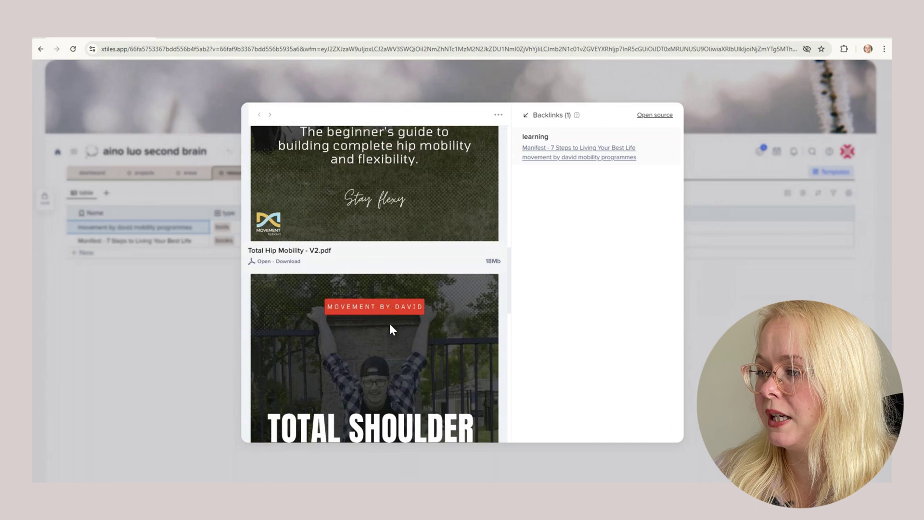
{"action": "scroll", "coordinate": [388, 322], "scroll_direction": "down", "scroll_amount": 5}
{"action": "left_click", "coordinate": [170, 307]}
{"action": "left_click", "coordinate": [201, 239]}
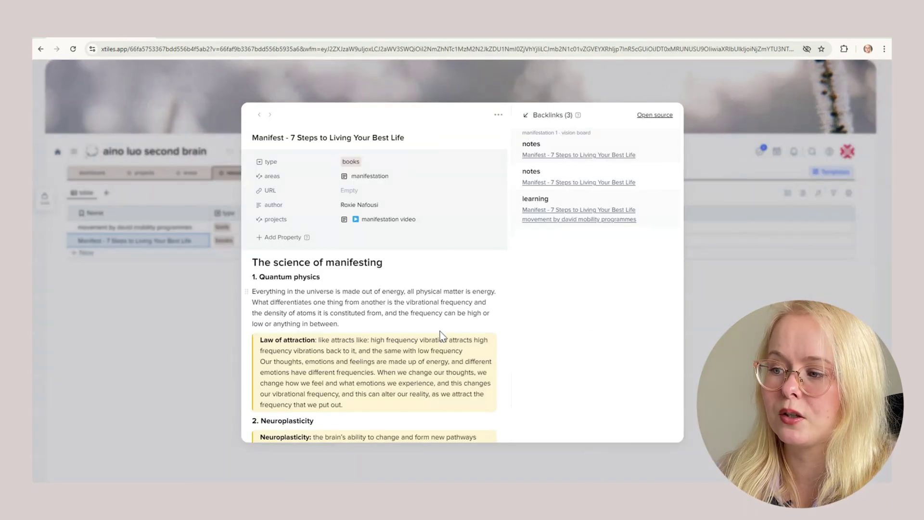
{"action": "scroll", "coordinate": [440, 334], "scroll_direction": "down", "scroll_amount": 1}
{"action": "scroll", "coordinate": [440, 331], "scroll_direction": "down", "scroll_amount": 5}
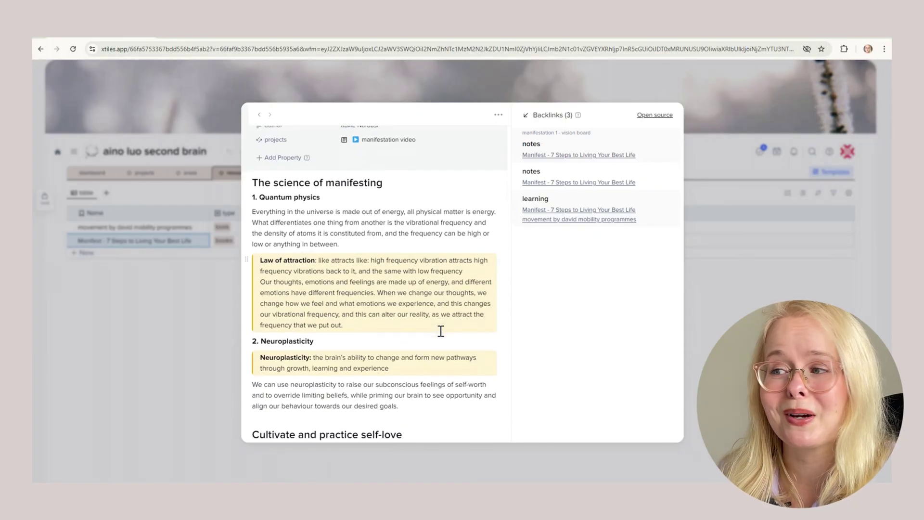
{"action": "left_click", "coordinate": [284, 174]}
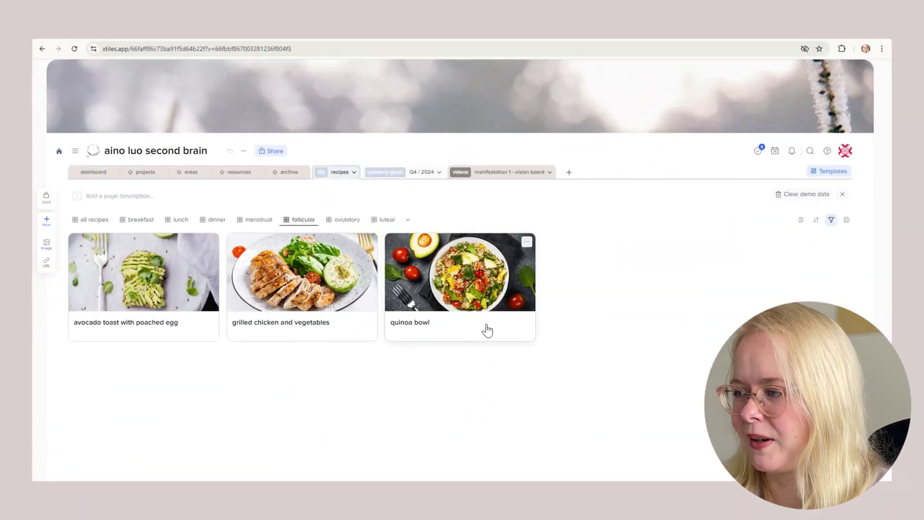
Switch the recipes between the all recipes, breakfast and ovulatory views.
{"action": "left_click", "coordinate": [102, 221]}
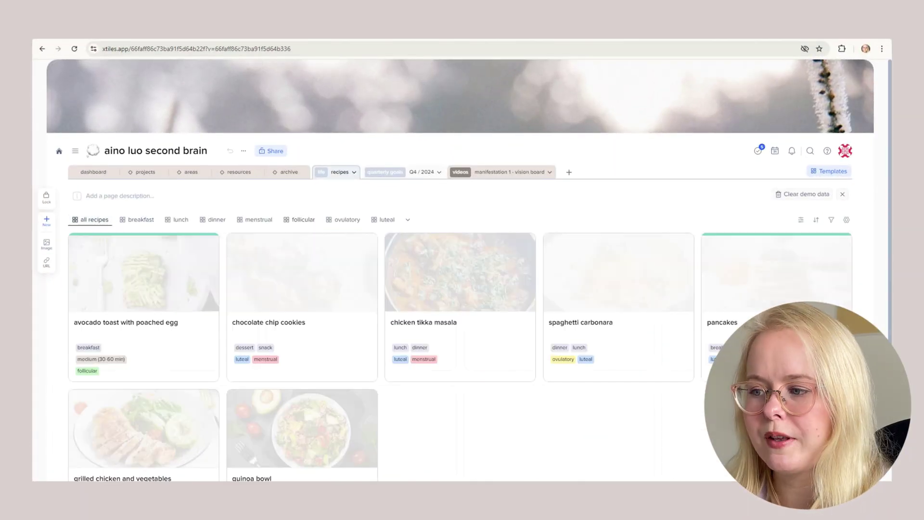
{"action": "left_click", "coordinate": [150, 221]}
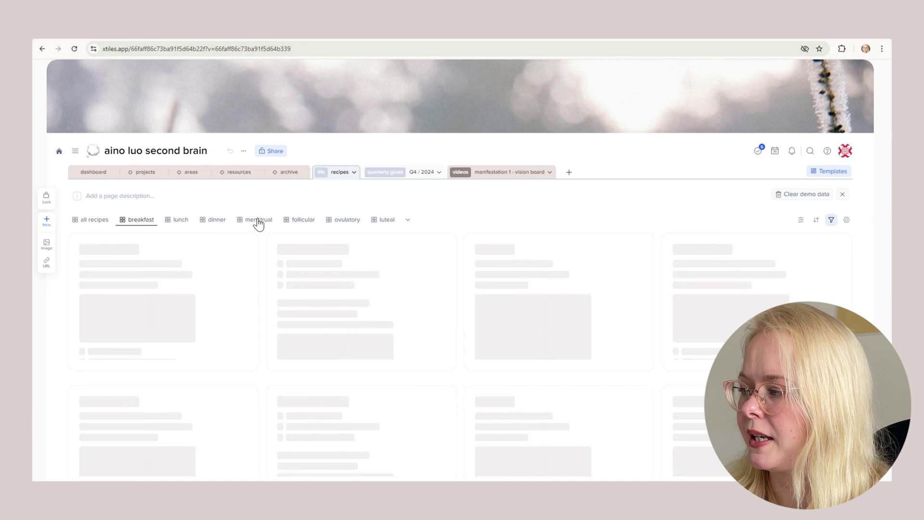
{"action": "left_click", "coordinate": [344, 220]}
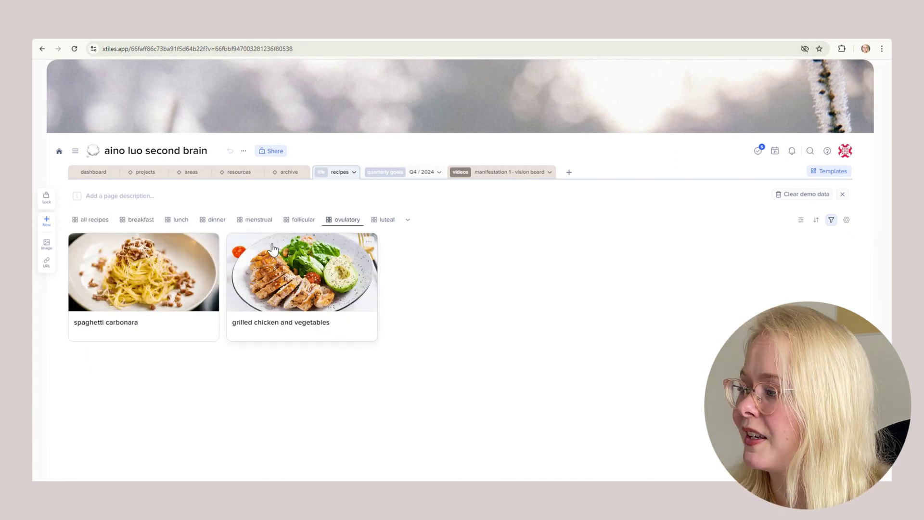
Open the spaghetti carbonara recipe, scroll through it, and close it.
{"action": "left_click", "coordinate": [120, 262]}
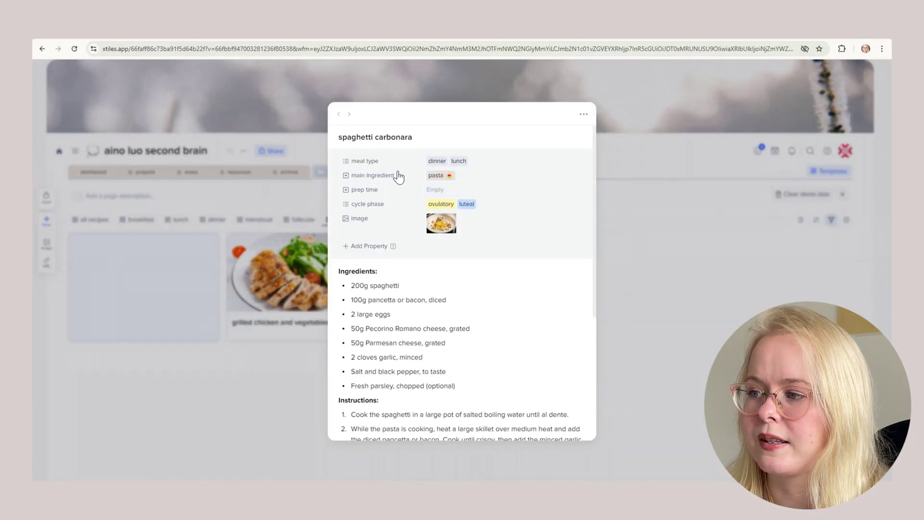
{"action": "scroll", "coordinate": [406, 306], "scroll_direction": "down", "scroll_amount": 5}
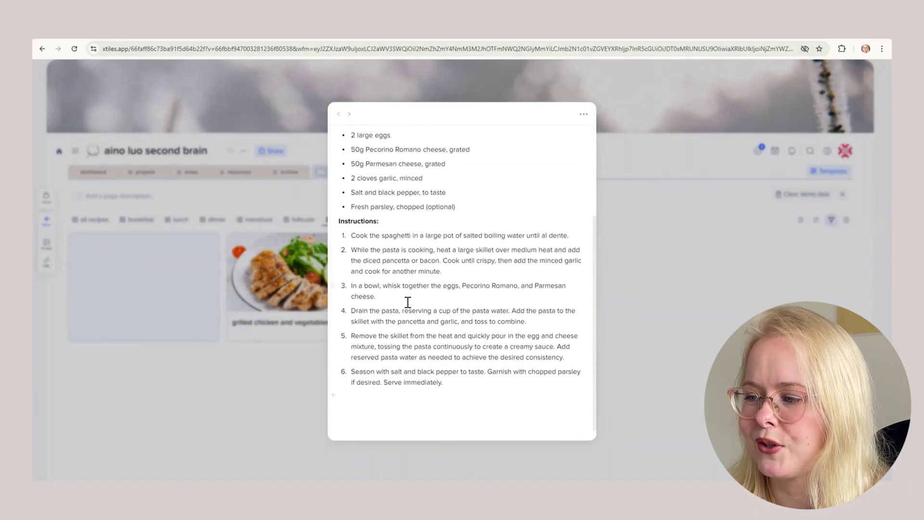
{"action": "left_click", "coordinate": [713, 289]}
Go back to the cleaning log page and scroll through it.
{"action": "key", "text": "alt+Left"}
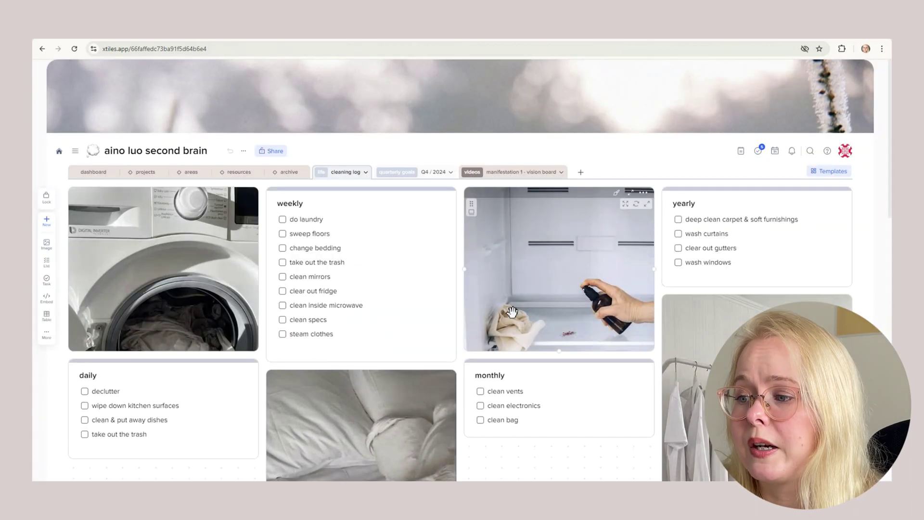
{"action": "scroll", "coordinate": [198, 300], "scroll_direction": "down", "scroll_amount": 2}
{"action": "scroll", "coordinate": [198, 299], "scroll_direction": "up", "scroll_amount": 2}
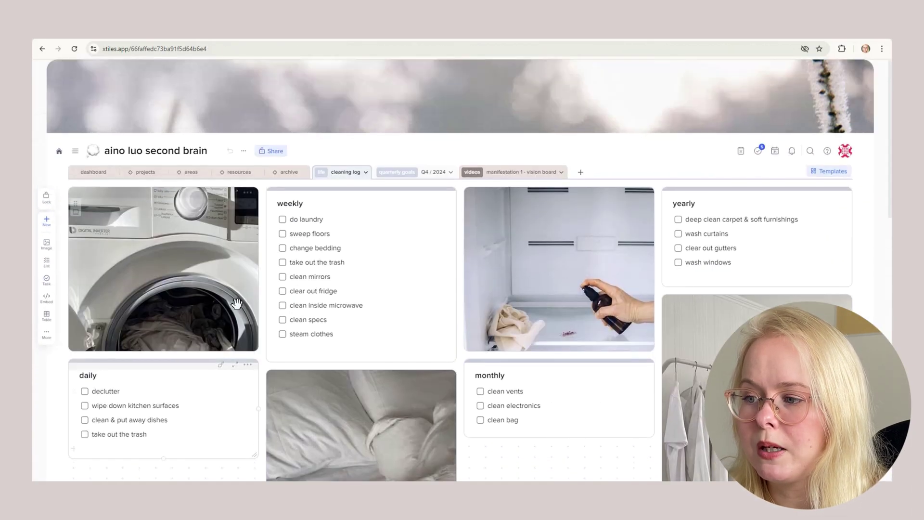
Switch to the lookbook page and browse its outfit photos and colour palettes.
{"action": "left_click", "coordinate": [371, 177]}
{"action": "left_click", "coordinate": [388, 255]}
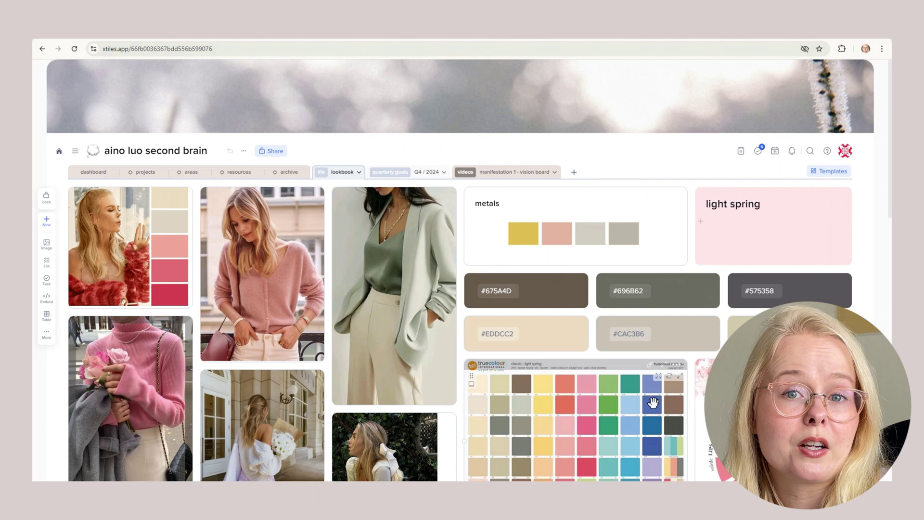
{"action": "scroll", "coordinate": [219, 278], "scroll_direction": "down", "scroll_amount": 4}
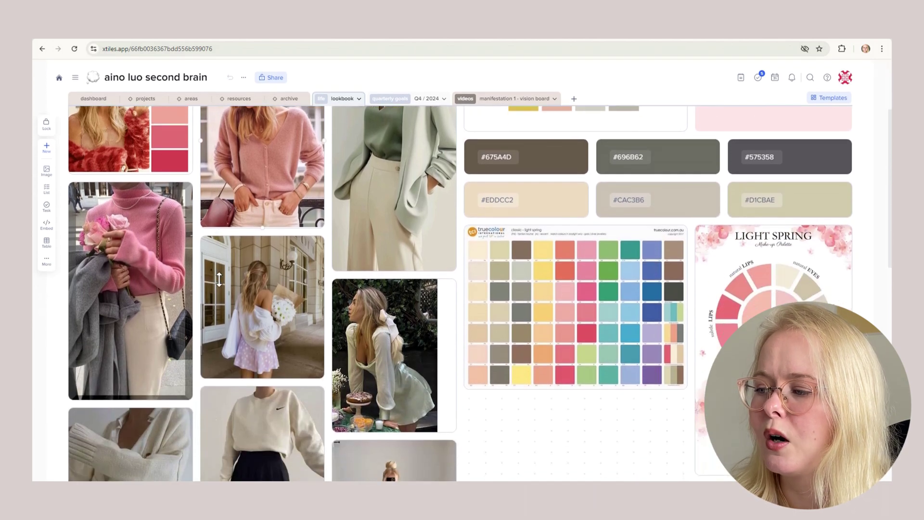
{"action": "scroll", "coordinate": [219, 279], "scroll_direction": "down", "scroll_amount": 5}
{"action": "scroll", "coordinate": [378, 97], "scroll_direction": "up", "scroll_amount": 12}
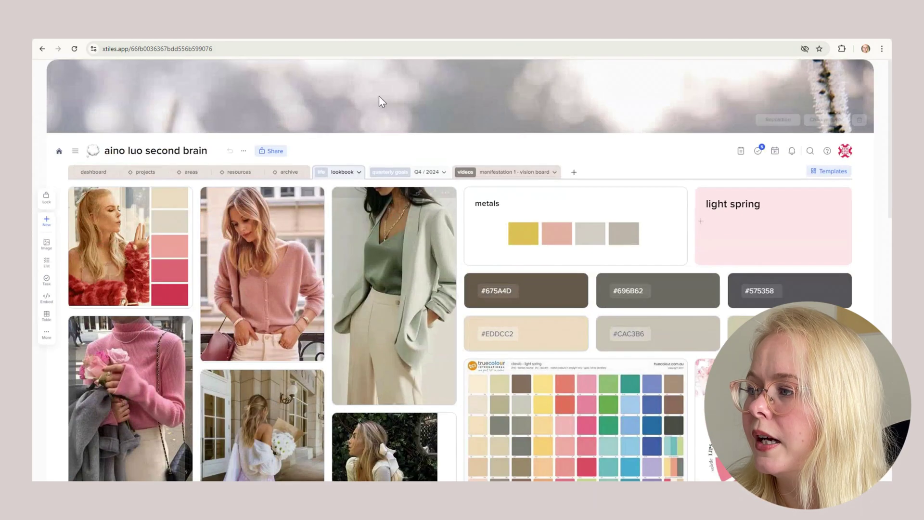
{"action": "left_click", "coordinate": [355, 177]}
Pass through the wishlist page, then open Q4 / 2024 quarterly goals and scroll back to its top.
{"action": "left_click", "coordinate": [380, 251]}
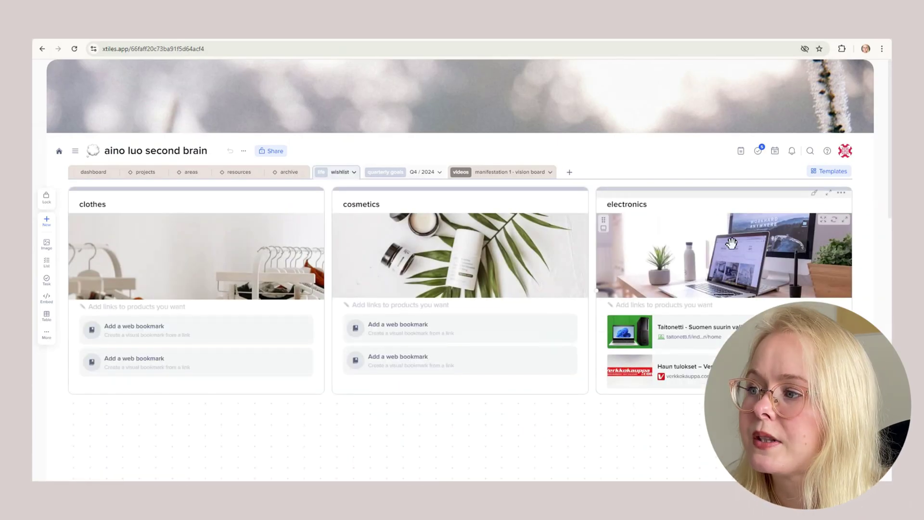
{"action": "left_click", "coordinate": [418, 174]}
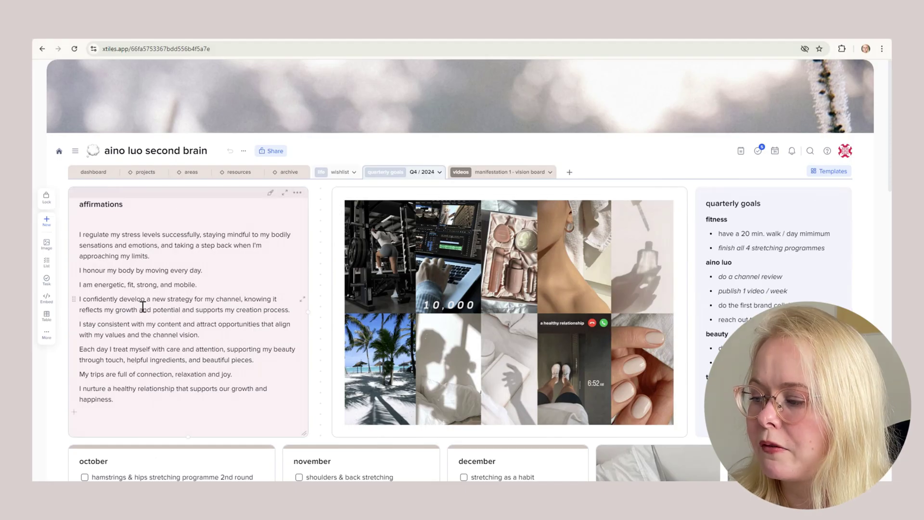
{"action": "scroll", "coordinate": [146, 319], "scroll_direction": "down", "scroll_amount": 4}
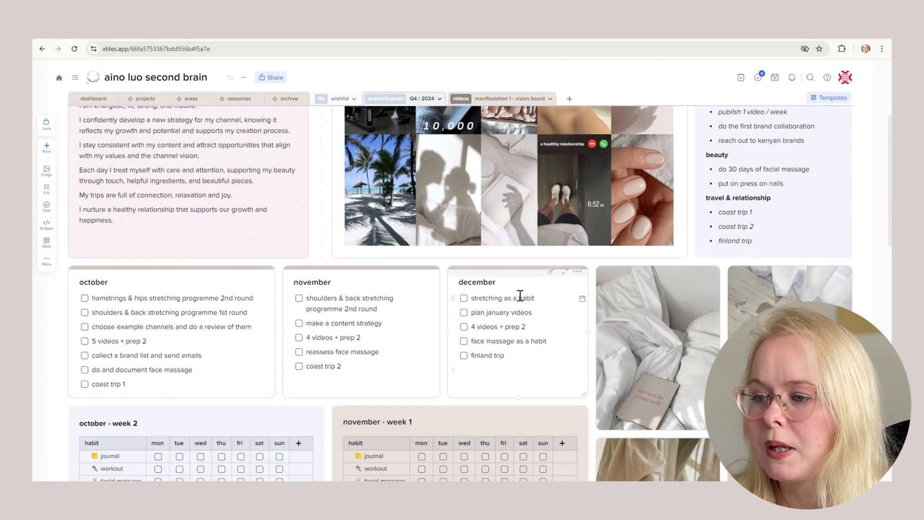
{"action": "scroll", "coordinate": [645, 304], "scroll_direction": "down", "scroll_amount": 5}
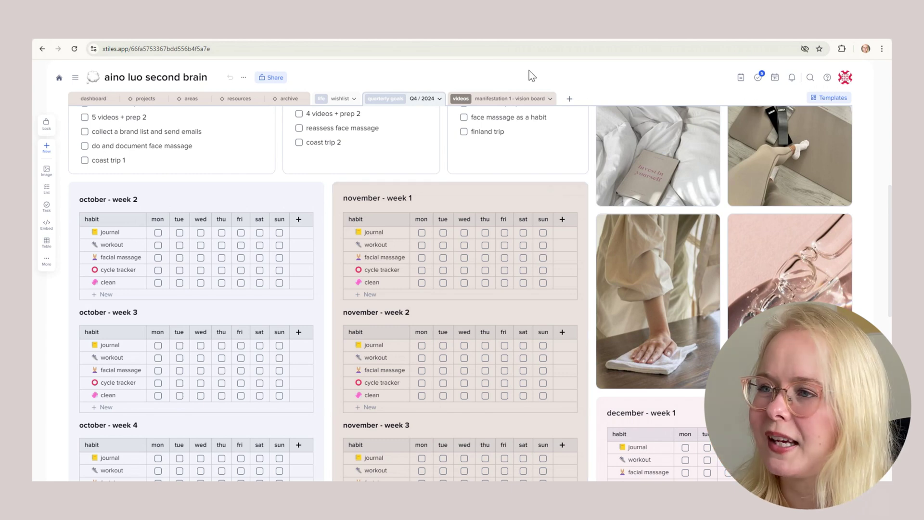
{"action": "scroll", "coordinate": [439, 183], "scroll_direction": "up", "scroll_amount": 8}
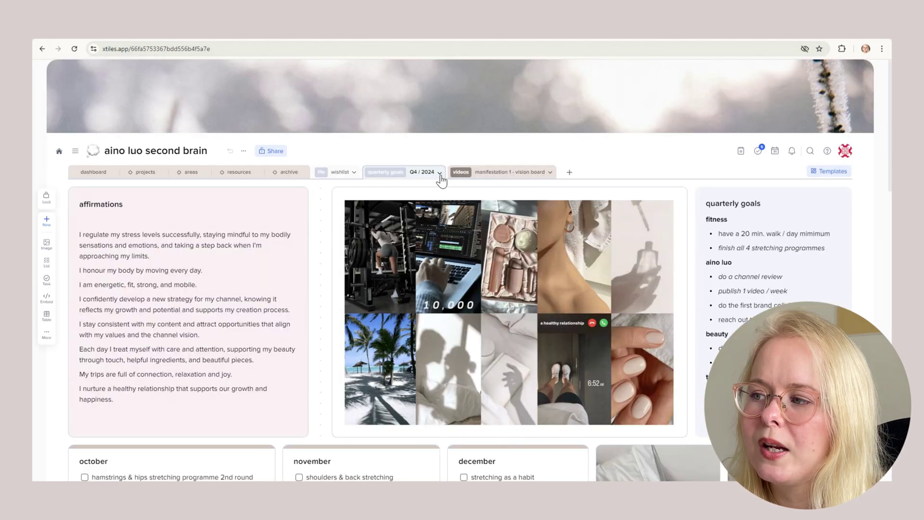
Switch quarterly goals to Q1 / 2025, then open the 'manifestation 1 - vision board' video page.
{"action": "left_click", "coordinate": [439, 172]}
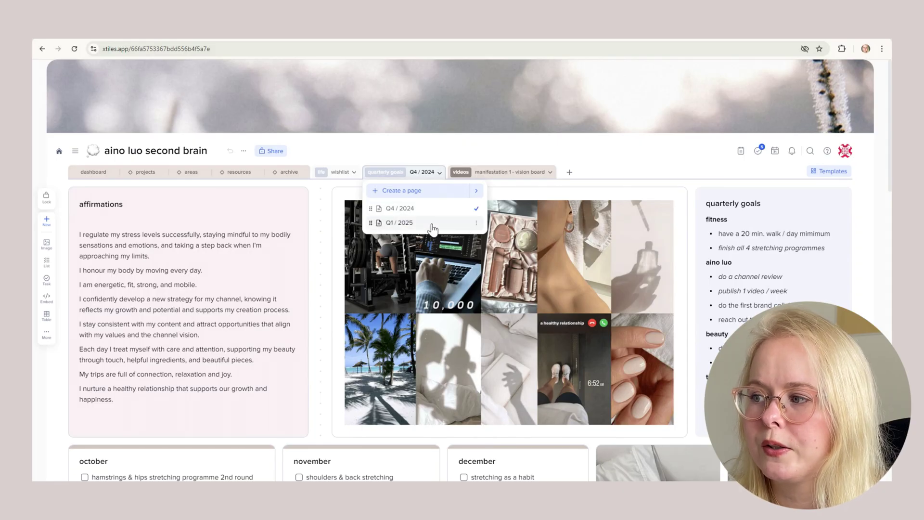
{"action": "left_click", "coordinate": [395, 223]}
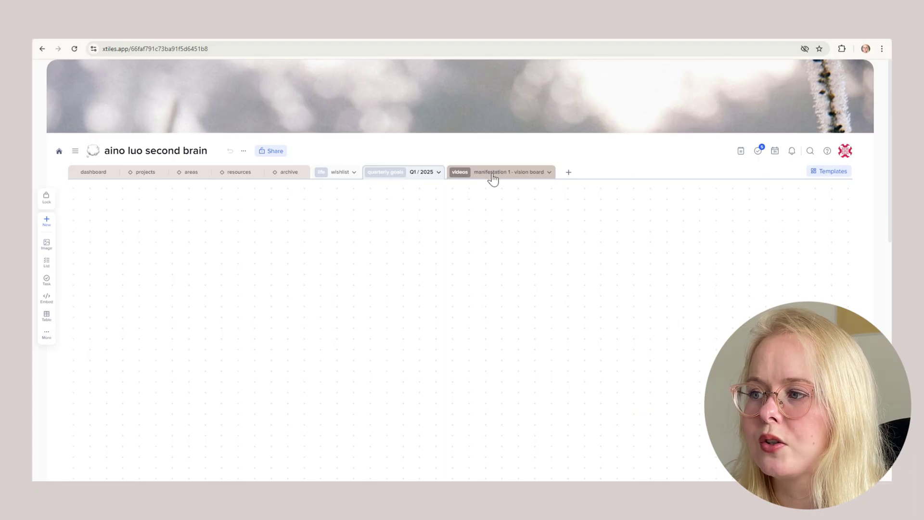
{"action": "left_click", "coordinate": [526, 178]}
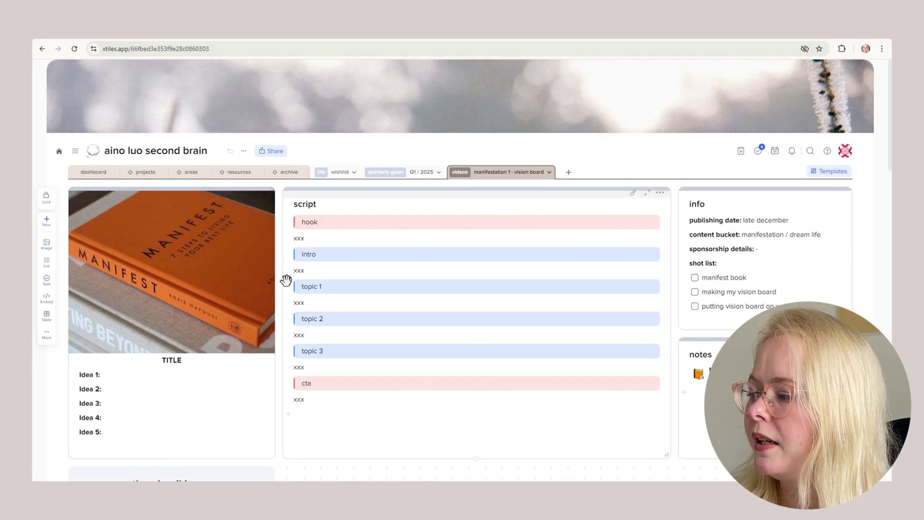
{"action": "scroll", "coordinate": [222, 374], "scroll_direction": "down", "scroll_amount": 10}
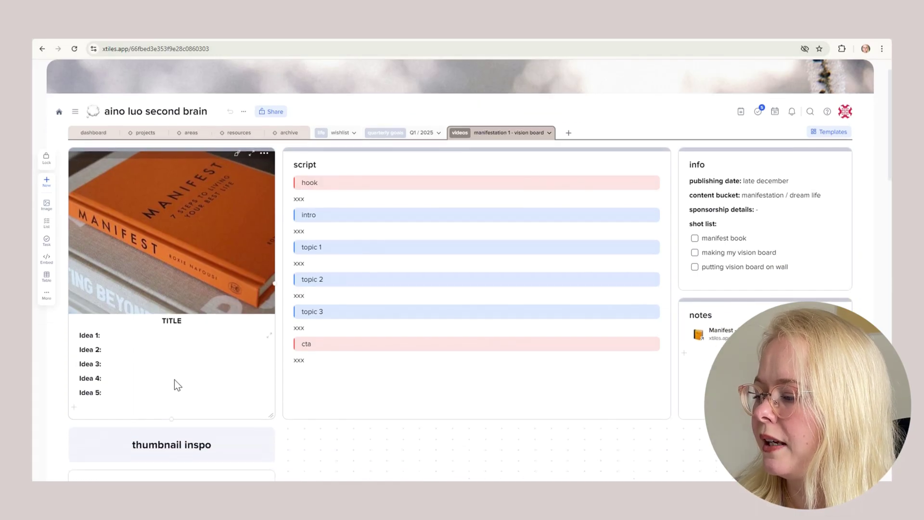
{"action": "scroll", "coordinate": [206, 359], "scroll_direction": "up", "scroll_amount": 10}
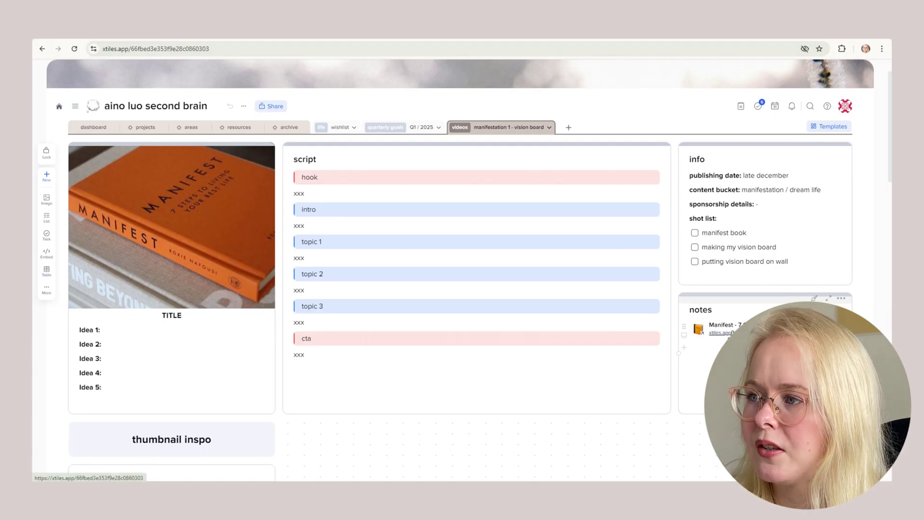
Inspect the pages grouped under videos and the vision board page's options.
{"action": "left_click", "coordinate": [549, 128]}
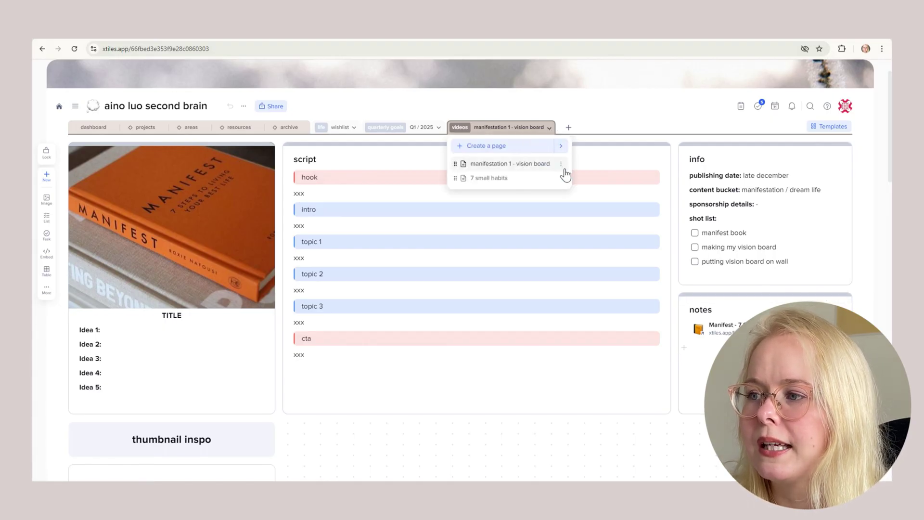
{"action": "left_click", "coordinate": [560, 164]}
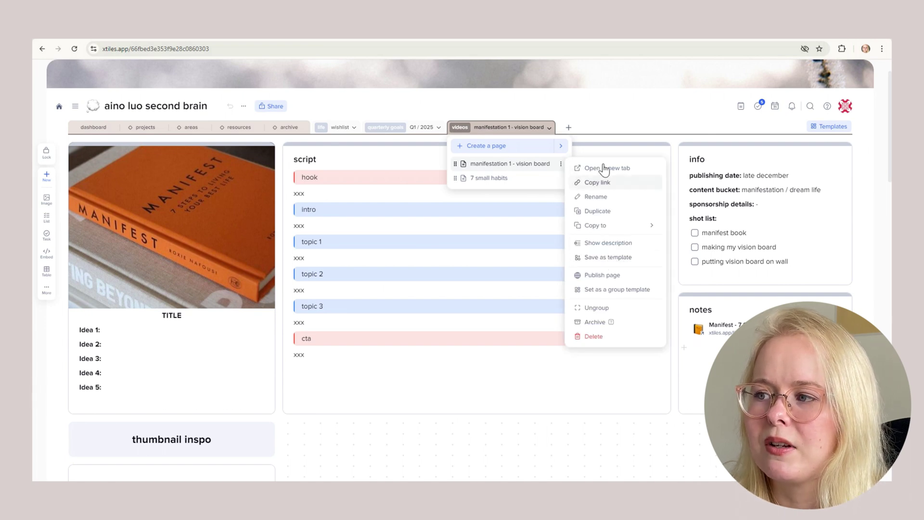
{"action": "left_click", "coordinate": [460, 129]}
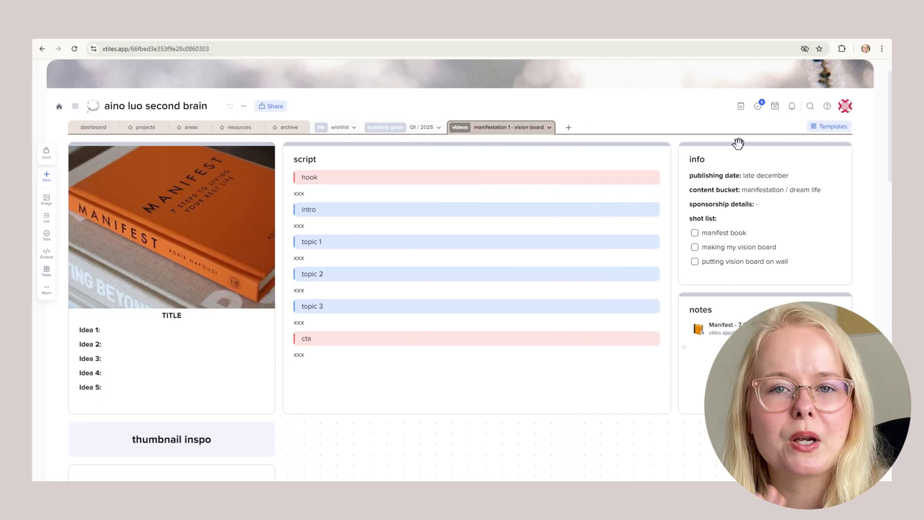
Search templates for 'weekl' and add Weekly Planner Classic to the existing workspace.
{"action": "left_click", "coordinate": [828, 127]}
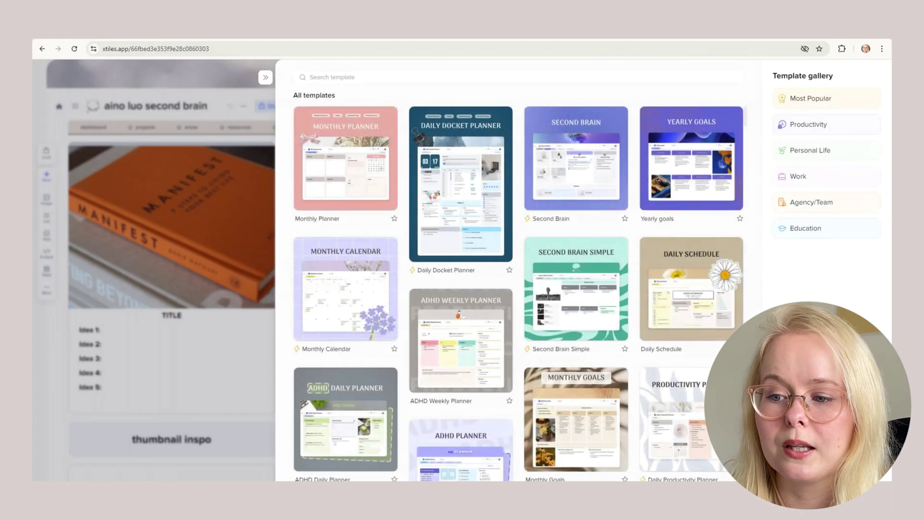
{"action": "left_click", "coordinate": [393, 78]}
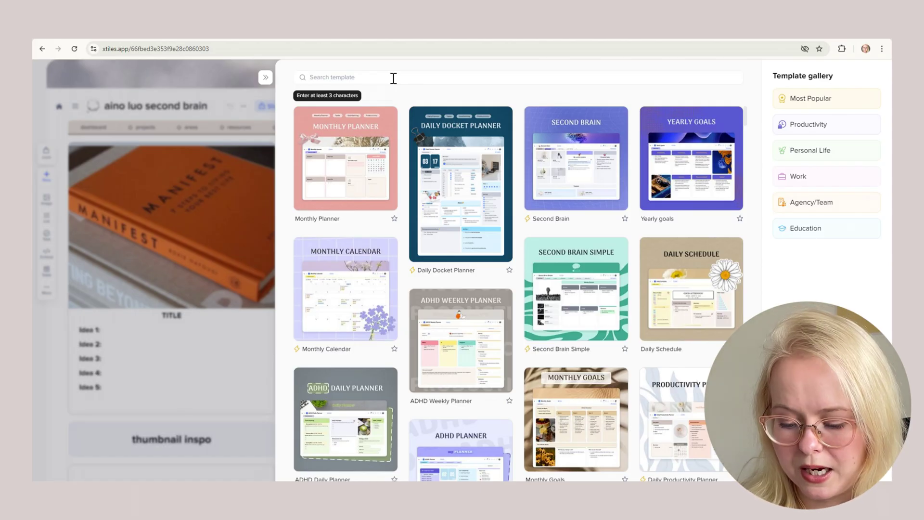
{"action": "type", "text": "weekly"}
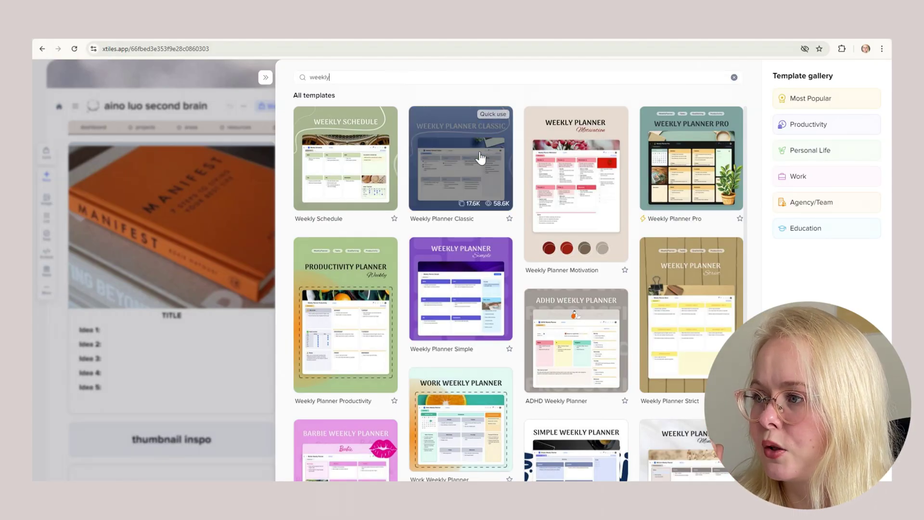
{"action": "left_click", "coordinate": [466, 160]}
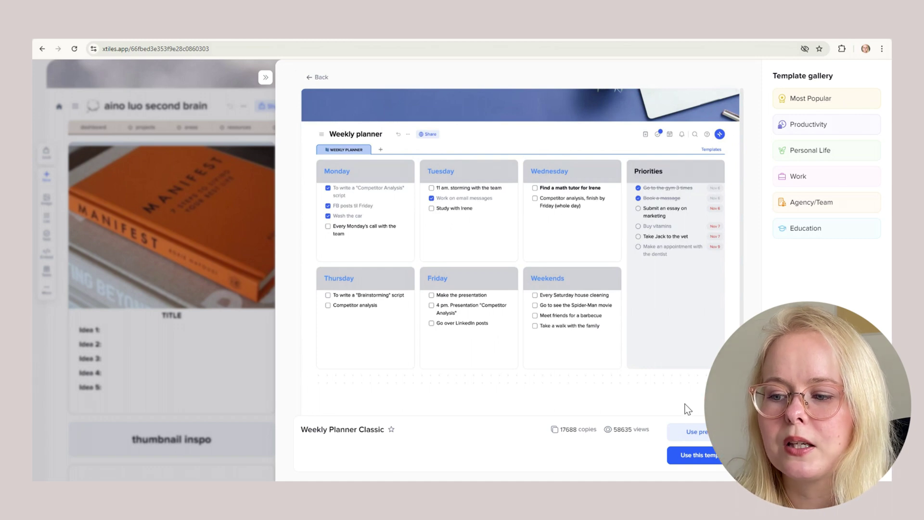
{"action": "left_click", "coordinate": [705, 454]}
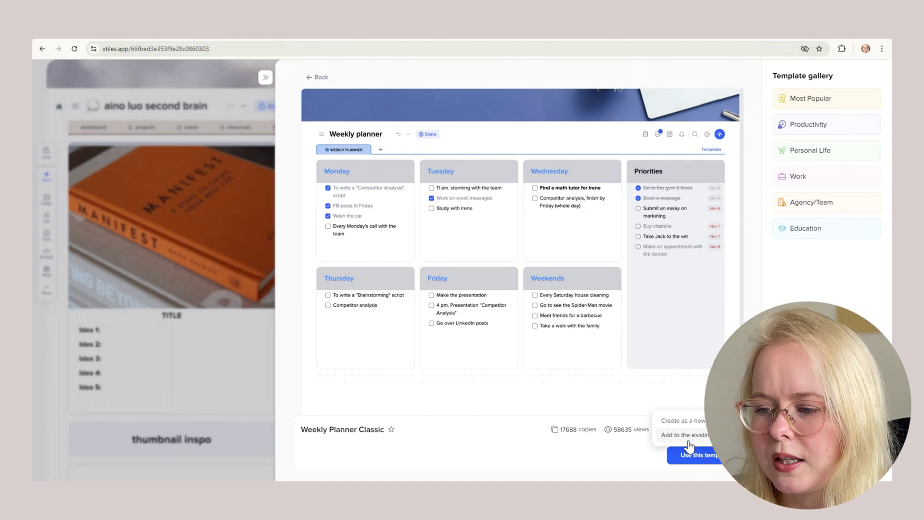
{"action": "left_click", "coordinate": [687, 436]}
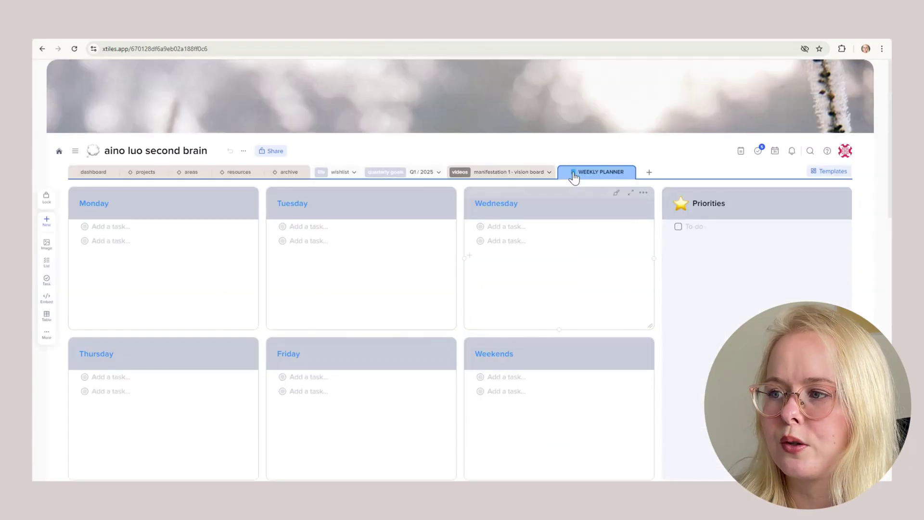
Give the Monday tile a plain style with a pink top strip and a purple heading.
{"action": "left_click", "coordinate": [221, 194]}
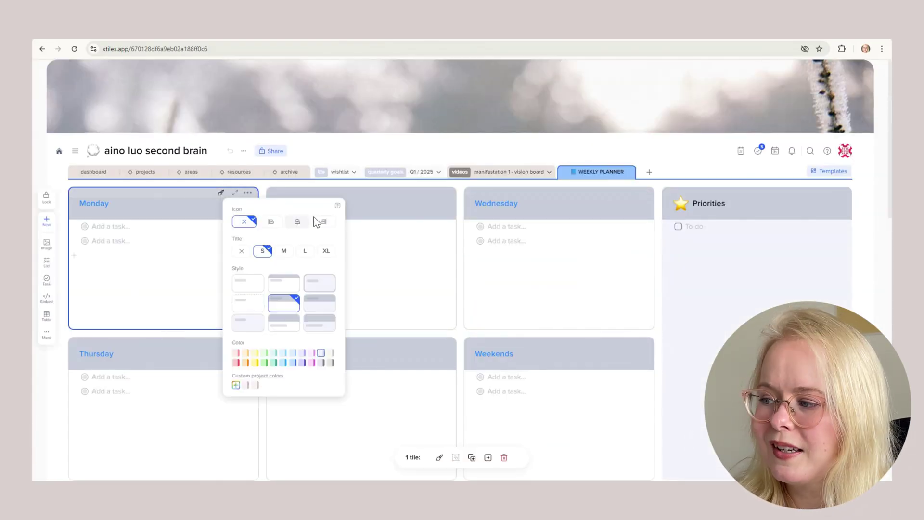
{"action": "left_click", "coordinate": [322, 302]}
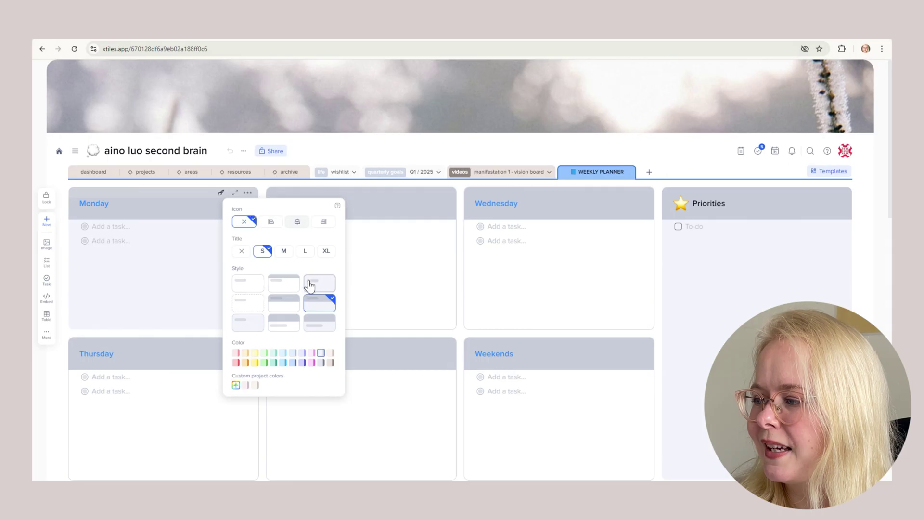
{"action": "left_click", "coordinate": [284, 283]}
{"action": "left_click", "coordinate": [311, 353]}
{"action": "left_click", "coordinate": [98, 205]}
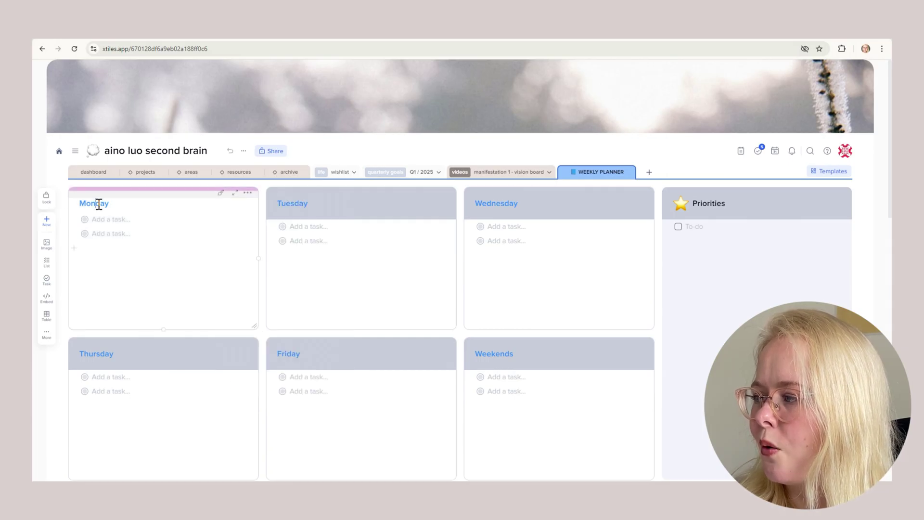
{"action": "double_click", "coordinate": [99, 205]}
{"action": "left_click", "coordinate": [127, 218]}
{"action": "left_click", "coordinate": [210, 242]}
Give the Weekends tile a filled style in a stronger pink.
{"action": "scroll", "coordinate": [555, 267], "scroll_direction": "down", "scroll_amount": 2}
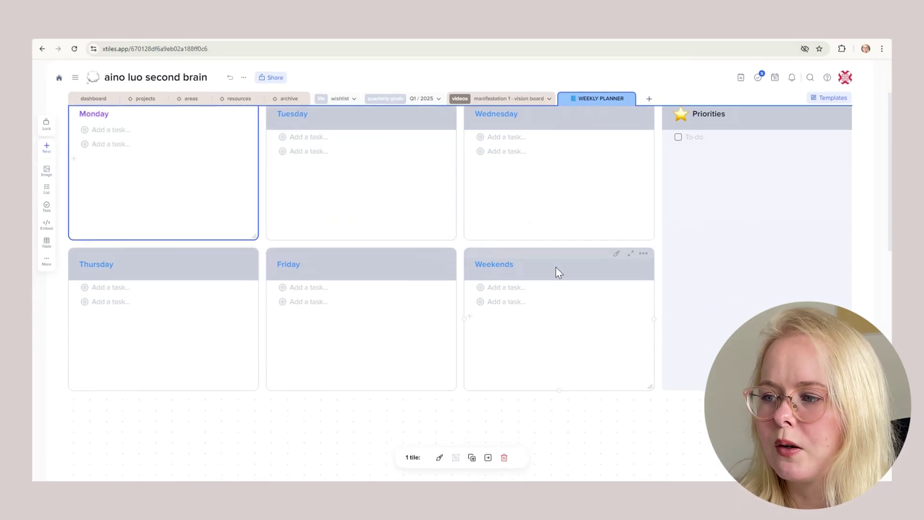
{"action": "left_click", "coordinate": [615, 256]}
{"action": "left_click", "coordinate": [643, 384]}
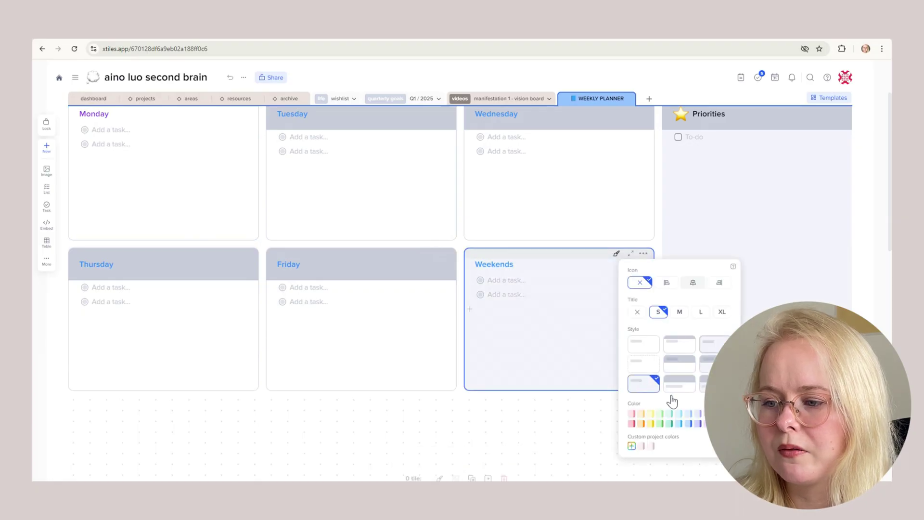
{"action": "left_click", "coordinate": [703, 423]}
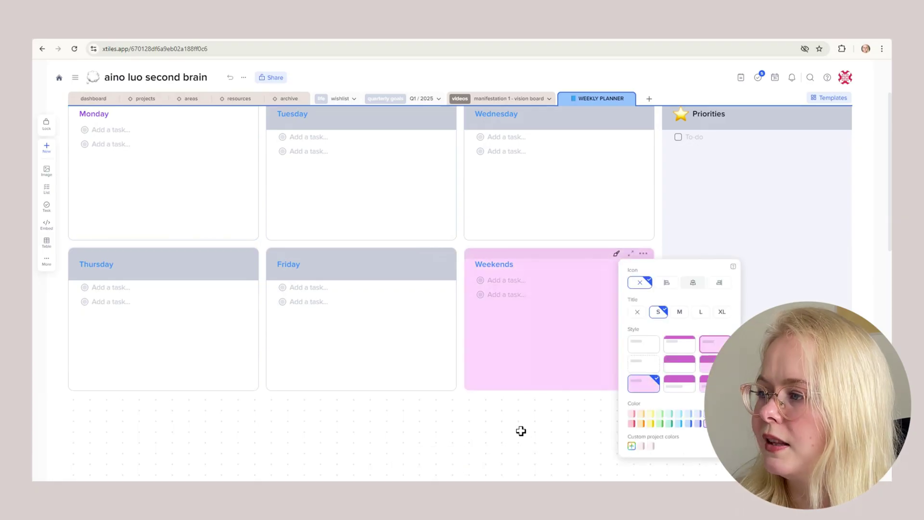
{"action": "left_click", "coordinate": [520, 431]}
{"action": "scroll", "coordinate": [431, 398], "scroll_direction": "up", "scroll_amount": 2}
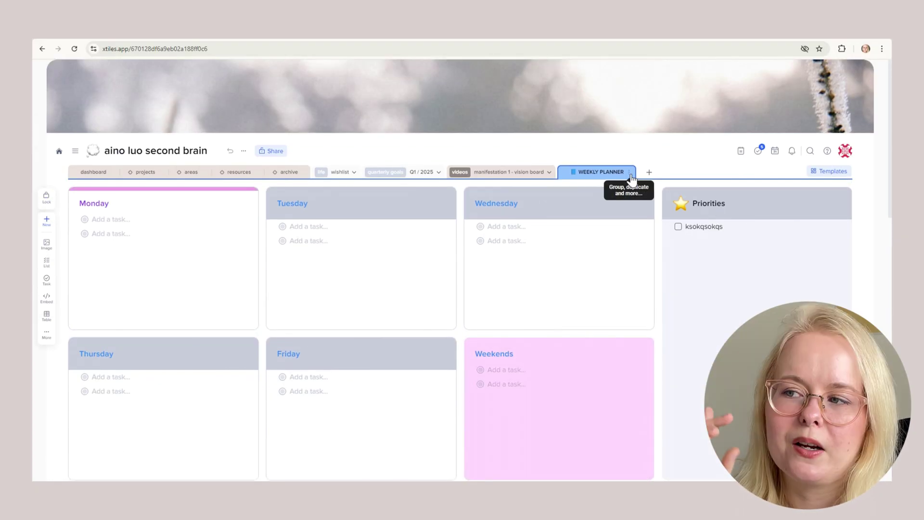
{"action": "left_click", "coordinate": [629, 173]}
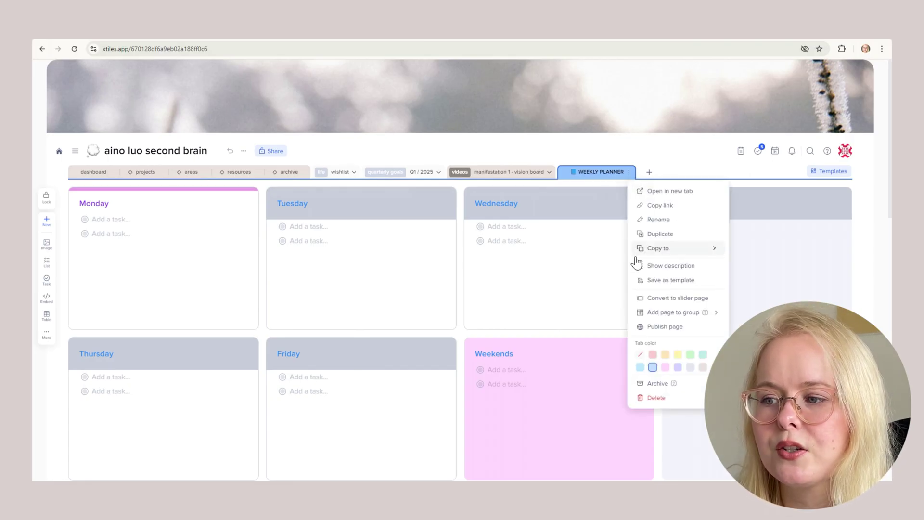
Convert the WEEKLY PLANNER into a slider page and check its page list.
{"action": "left_click", "coordinate": [664, 298]}
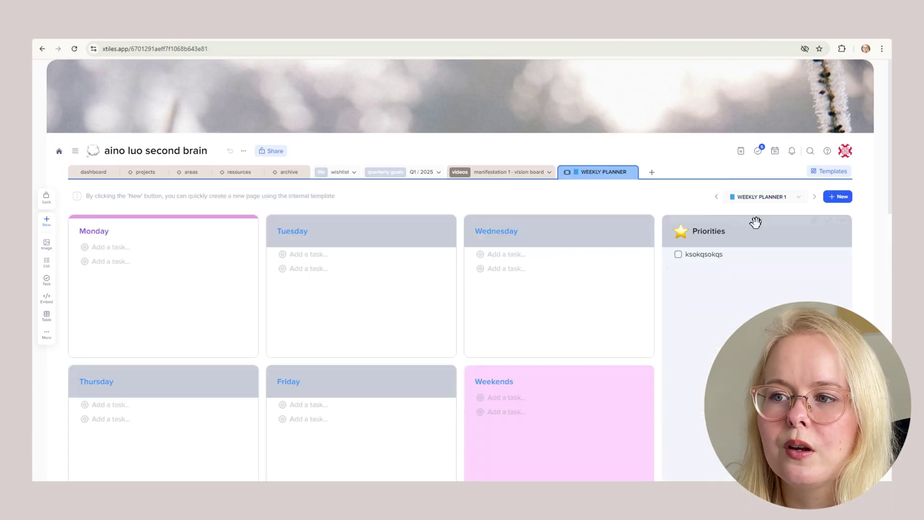
{"action": "left_click", "coordinate": [797, 198]}
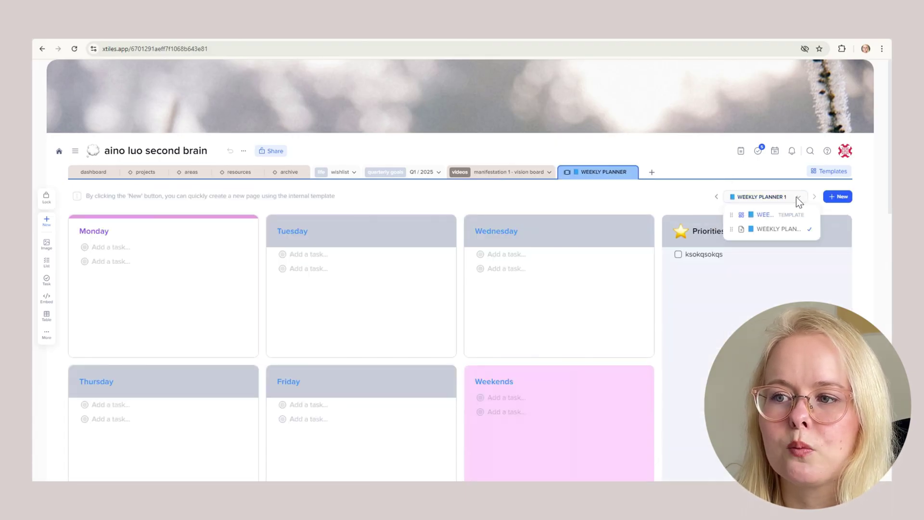
{"action": "left_click", "coordinate": [797, 198]}
Create a new weekly planner page and add a to-do row to its Priorities.
{"action": "left_click", "coordinate": [837, 197]}
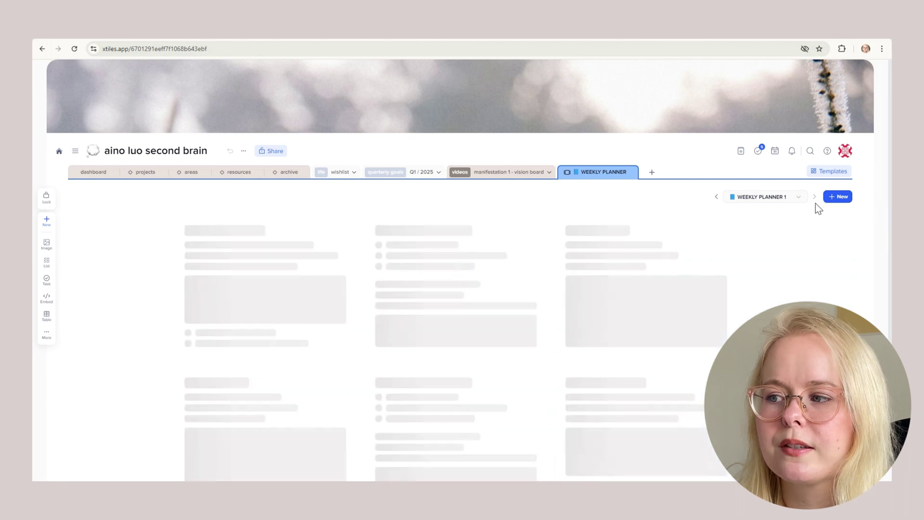
{"action": "left_click", "coordinate": [154, 259]}
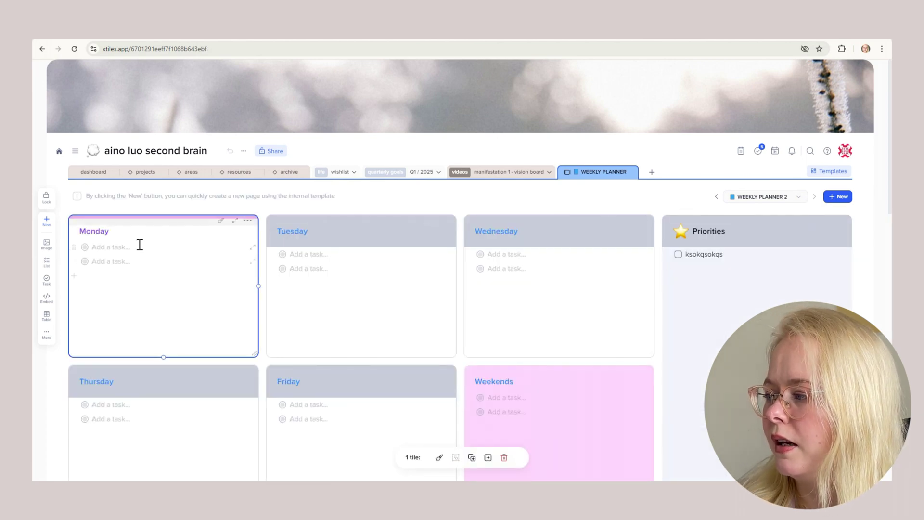
{"action": "left_click", "coordinate": [799, 199]}
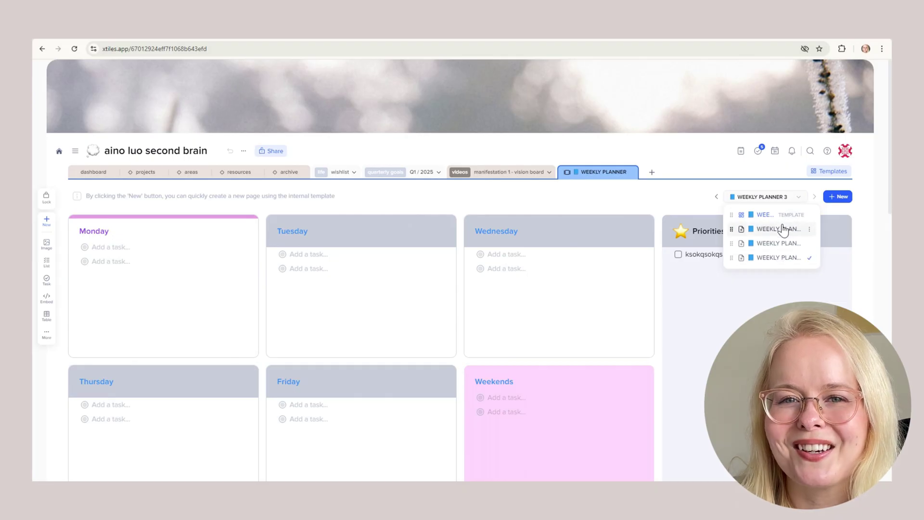
{"action": "left_click", "coordinate": [602, 195]}
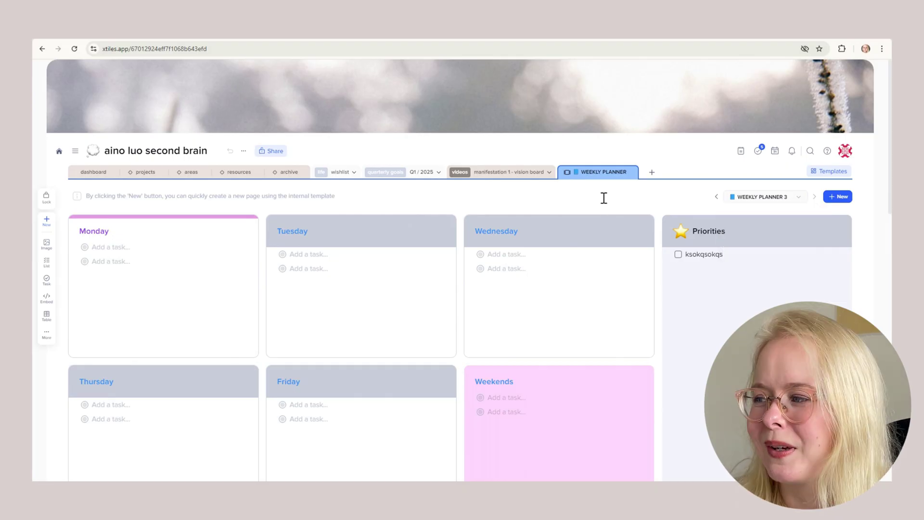
{"action": "left_click", "coordinate": [674, 279]}
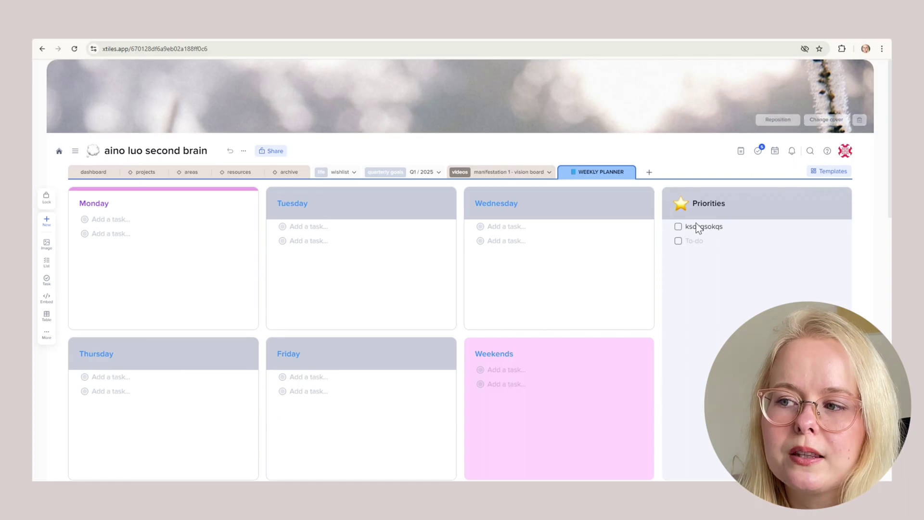
{"action": "left_click", "coordinate": [668, 226]}
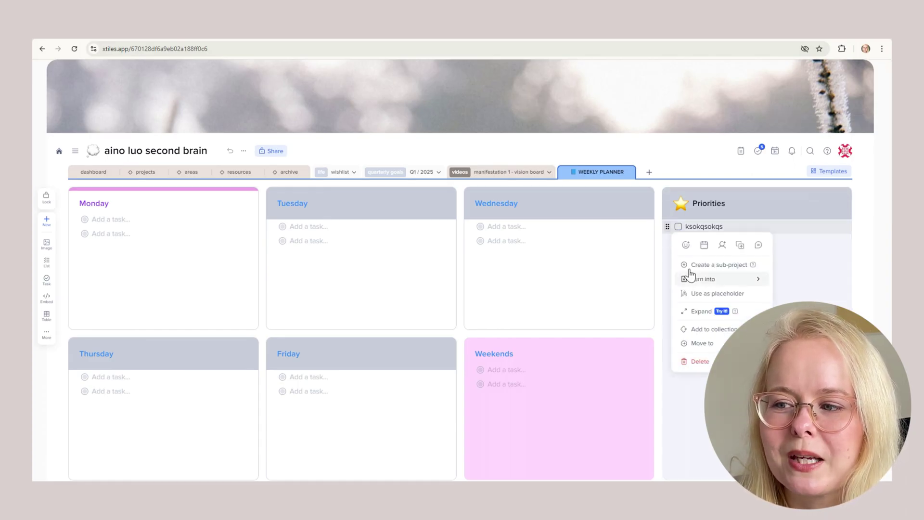
{"action": "mouse_move", "coordinate": [705, 279]}
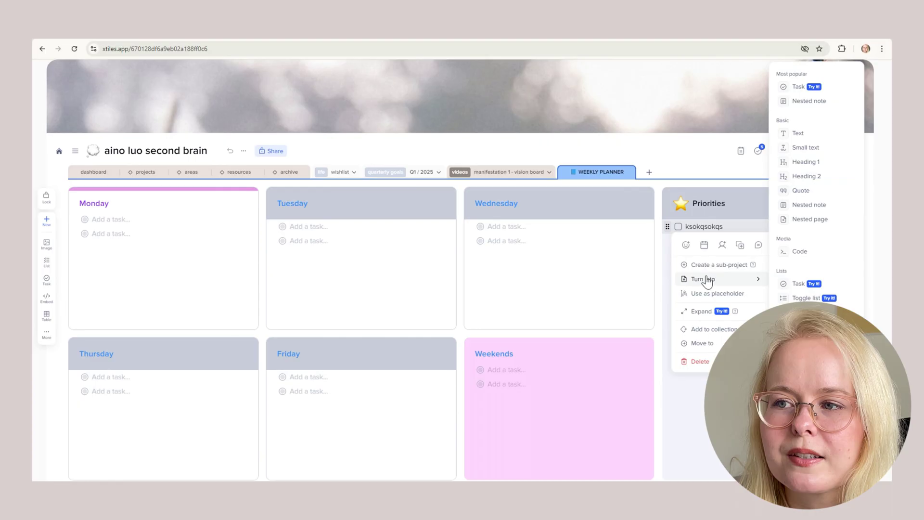
{"action": "left_click", "coordinate": [798, 284]}
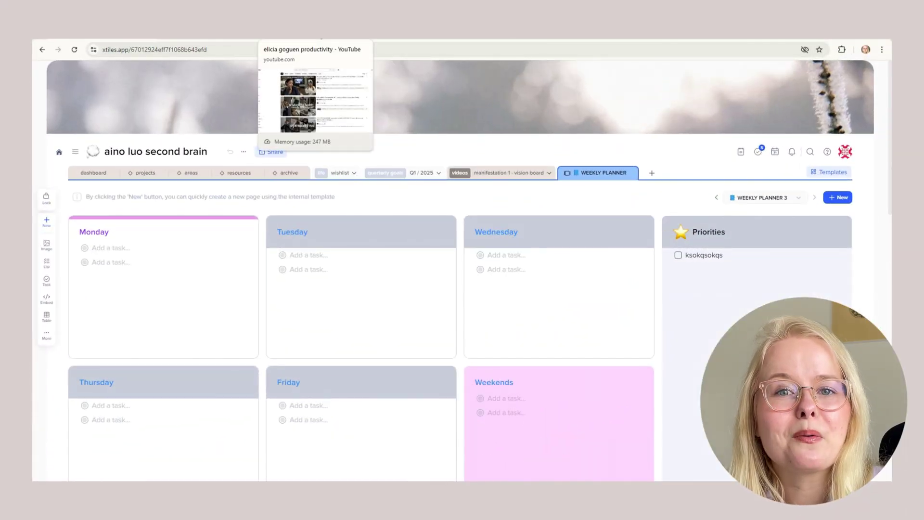
Open the night routine video from the YouTube results and clip it to the xTiles Inbox.
{"action": "left_click", "coordinate": [358, 38]}
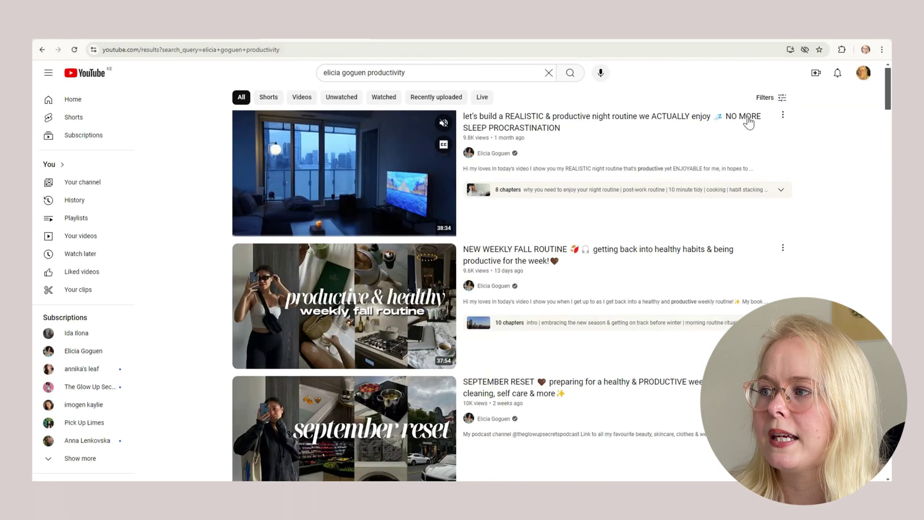
{"action": "left_click", "coordinate": [385, 139]}
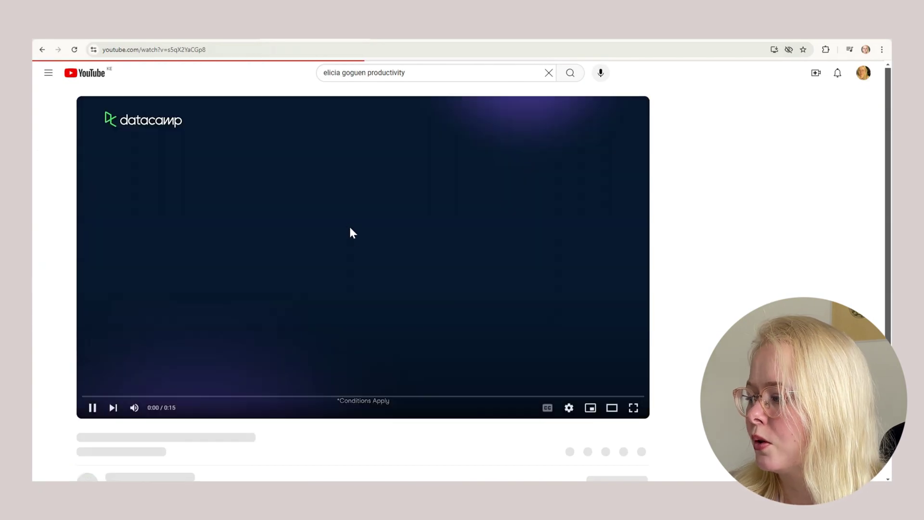
{"action": "left_click", "coordinate": [825, 50]}
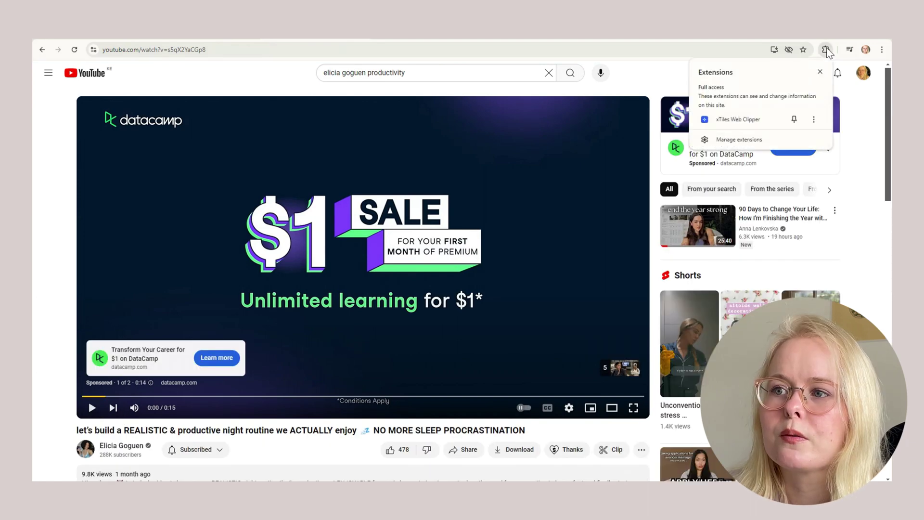
{"action": "left_click", "coordinate": [770, 120]}
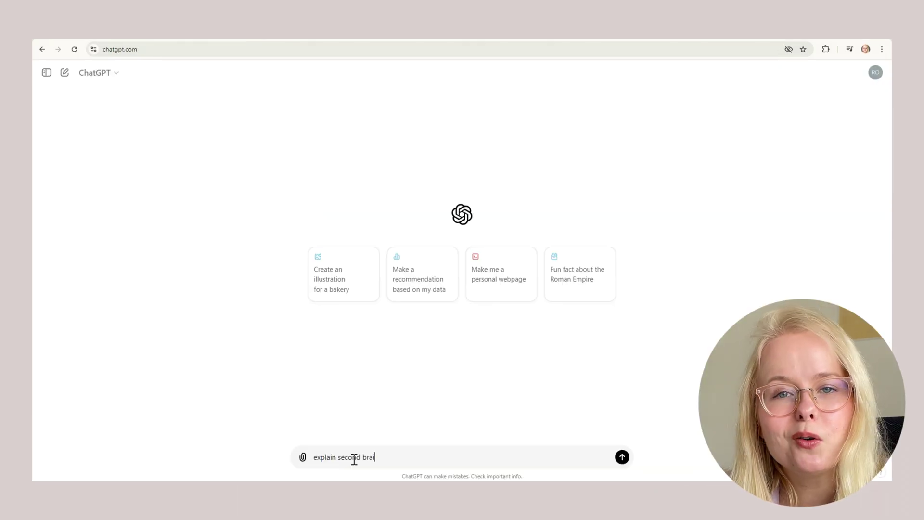
Send 'explain second brain' to ChatGPT and clip the reply's first paragraph to the Inbox.
{"action": "type", "text": "n second brain"}
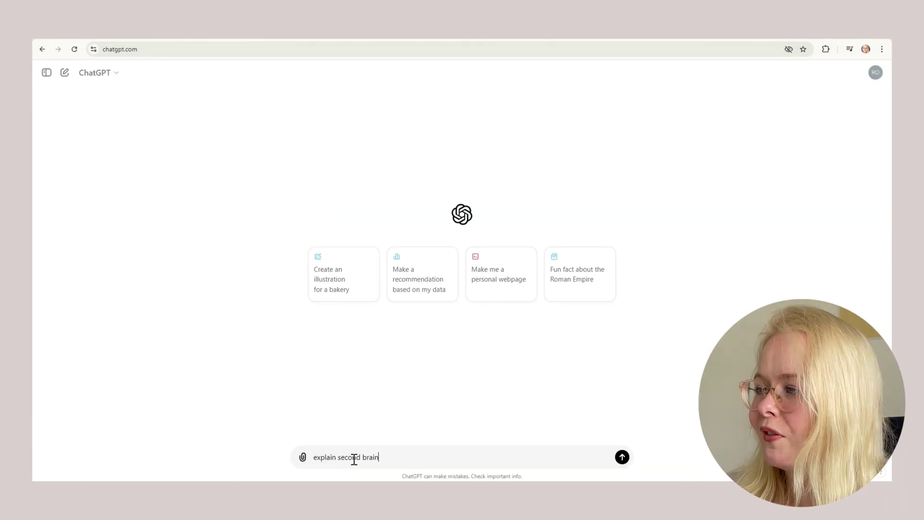
{"action": "key", "text": "Return"}
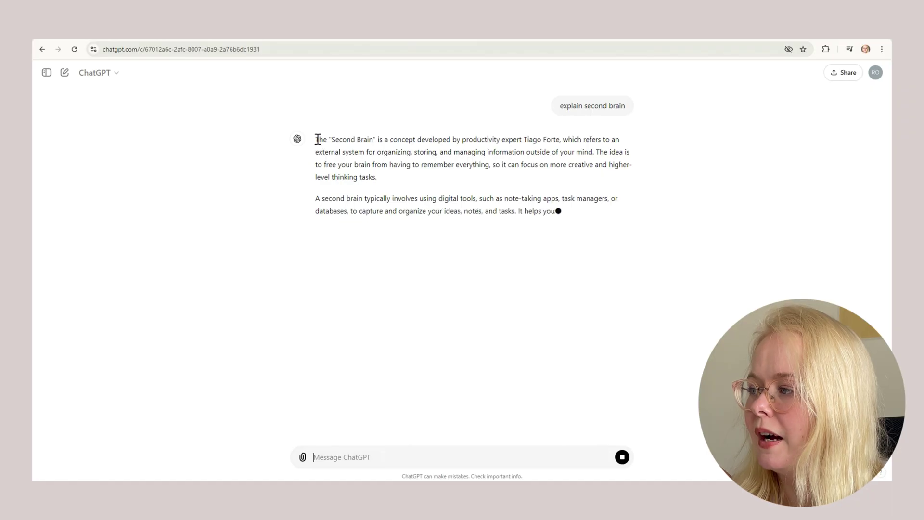
{"action": "left_click_drag", "start_coordinate": [315, 139], "coordinate": [587, 182]}
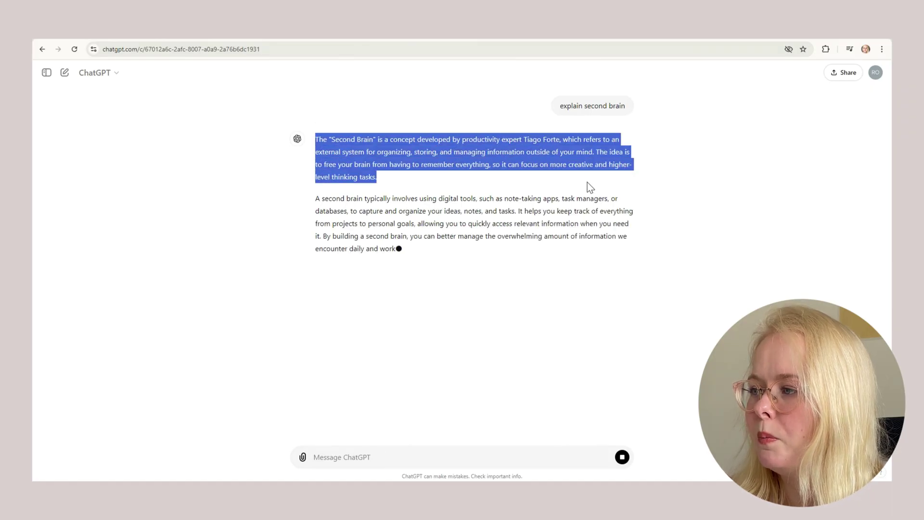
{"action": "right_click", "coordinate": [410, 149]}
{"action": "left_click", "coordinate": [440, 247]}
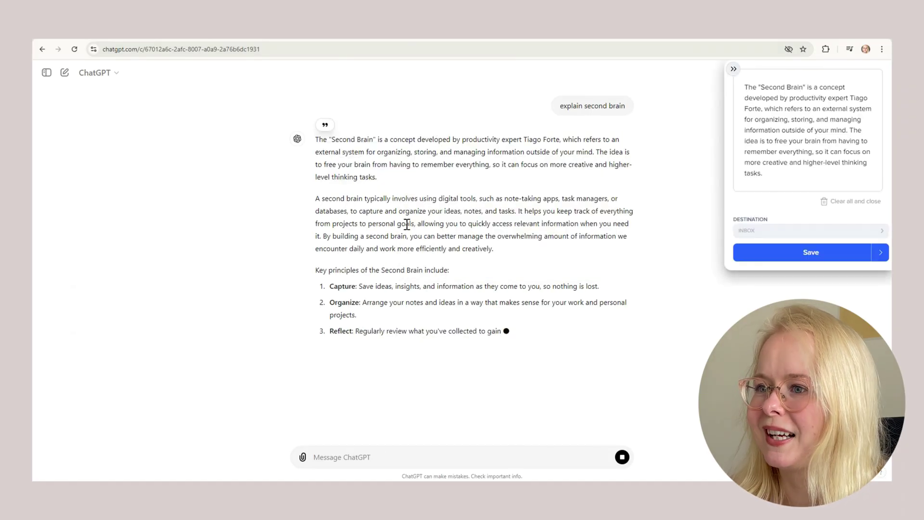
{"action": "left_click", "coordinate": [790, 258]}
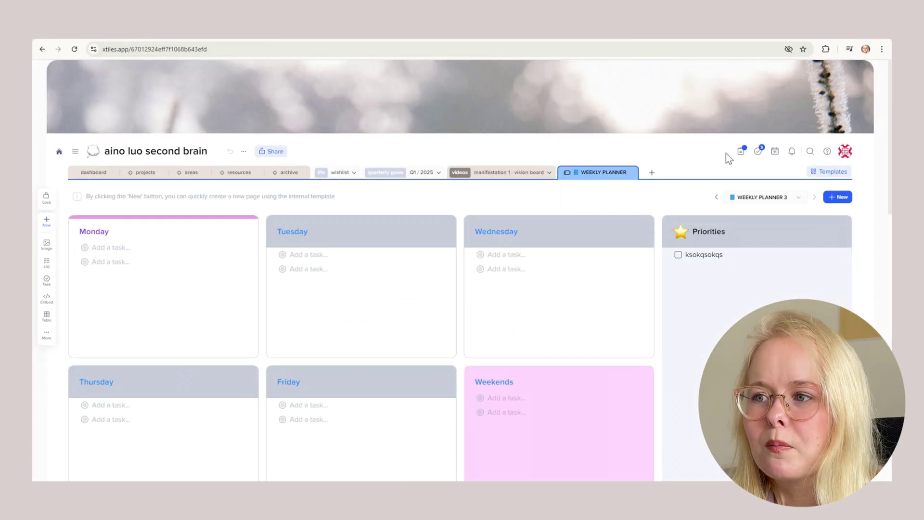
Add a simple Inbox note titled 'tile' with the line 'note'.
{"action": "left_click", "coordinate": [741, 154]}
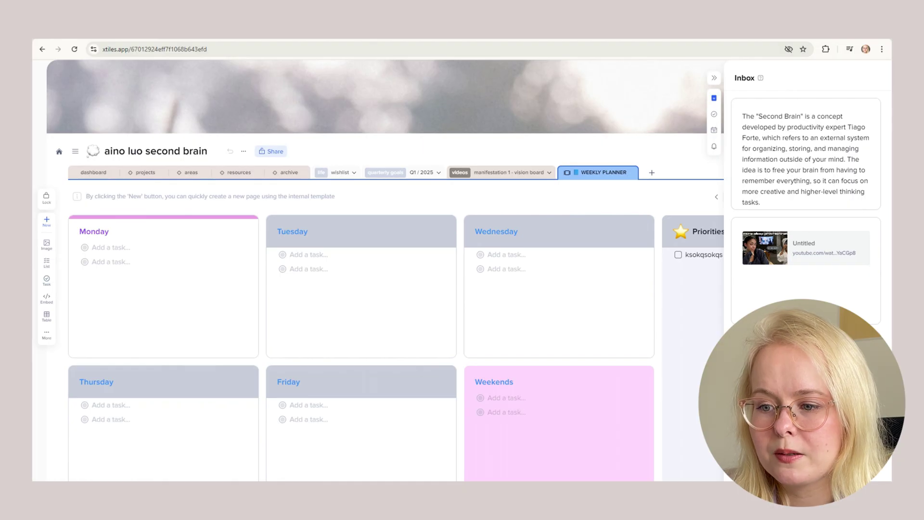
{"action": "left_click", "coordinate": [775, 144]}
{"action": "left_click", "coordinate": [771, 138]}
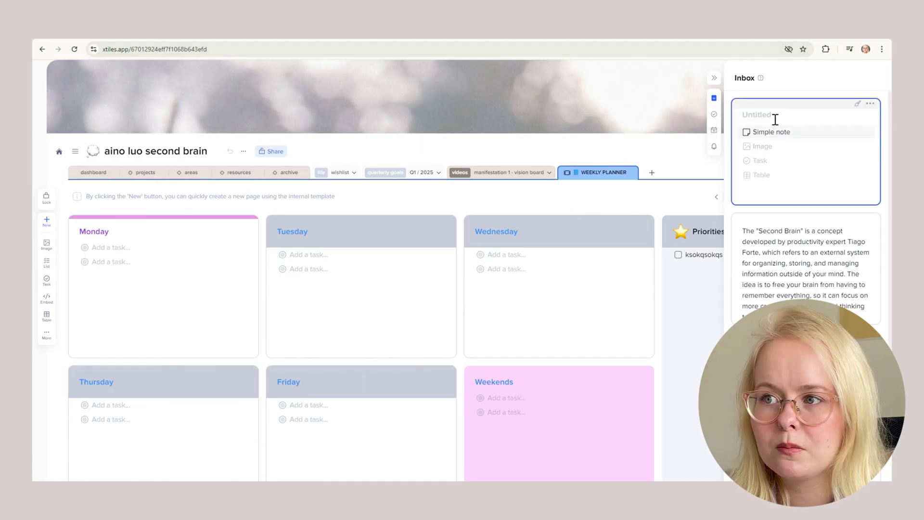
{"action": "type", "text": "tile"}
{"action": "key", "text": "Return"}
{"action": "type", "text": "note"}
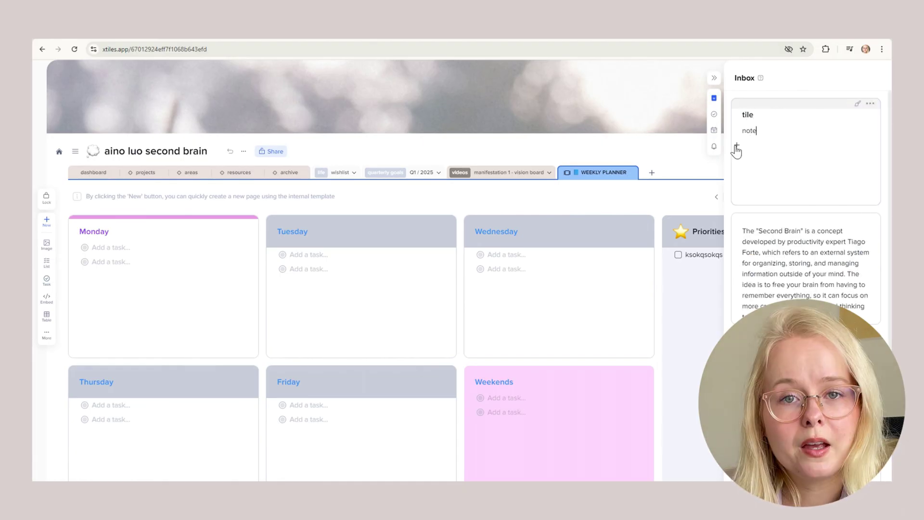
{"action": "key", "text": "Return"}
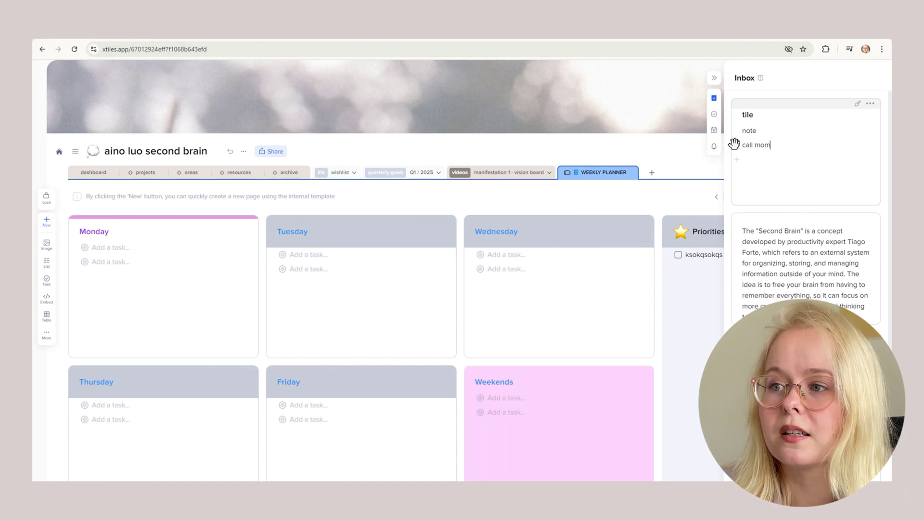
Turn the 'call mom' line into a task.
{"action": "left_click", "coordinate": [734, 144]}
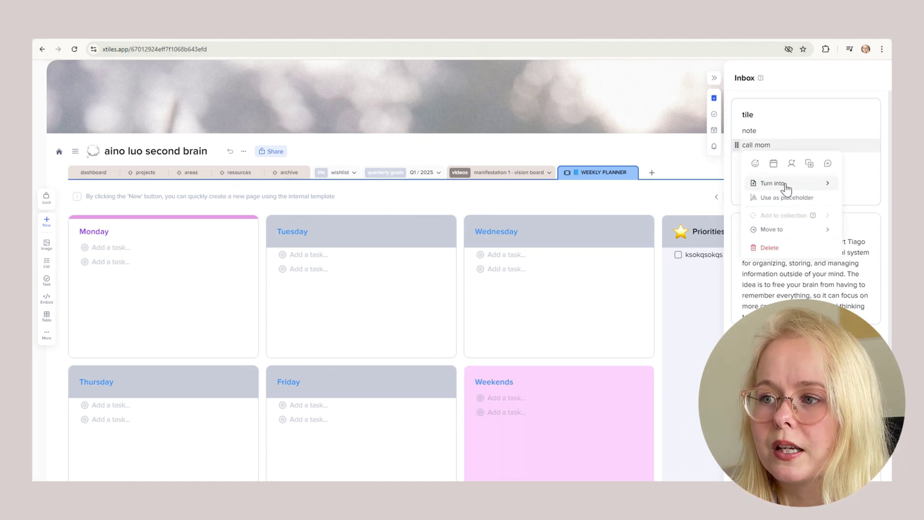
{"action": "mouse_move", "coordinate": [750, 186]}
{"action": "left_click", "coordinate": [682, 241]}
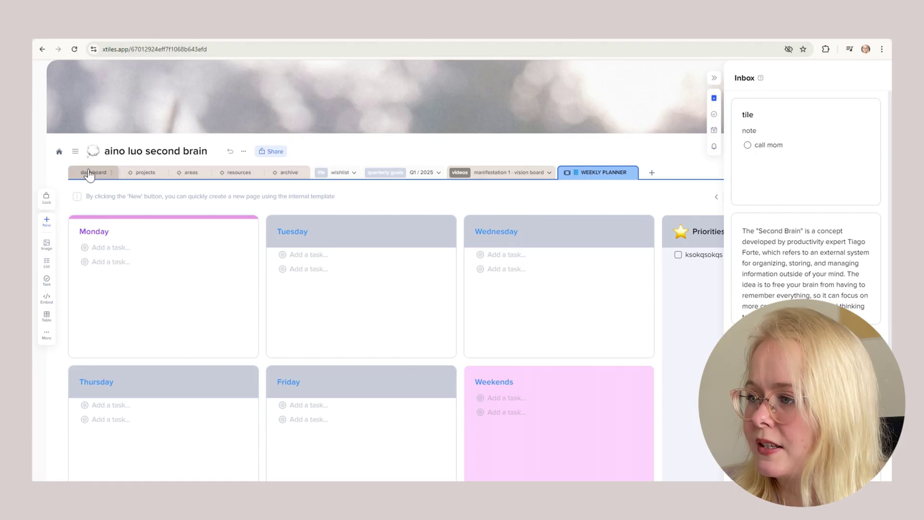
Drag 'call mom' from the Inbox into the dashboard's weekly tasks, below 'budget'.
{"action": "left_click", "coordinate": [89, 174]}
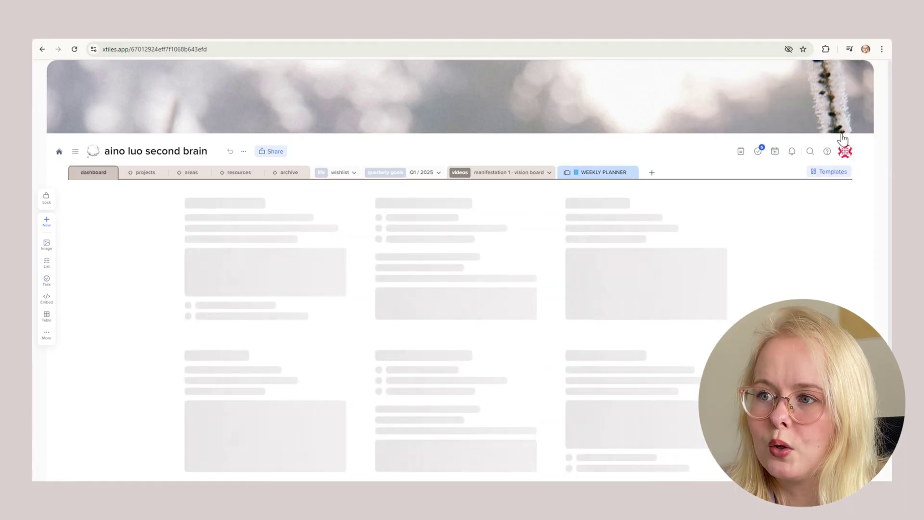
{"action": "left_click", "coordinate": [741, 152]}
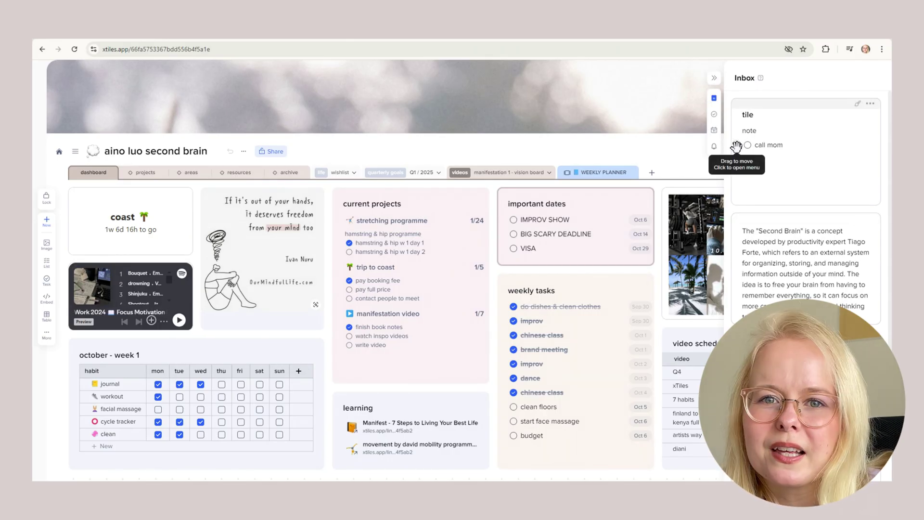
{"action": "left_click_drag", "start_coordinate": [736, 144], "coordinate": [539, 447]}
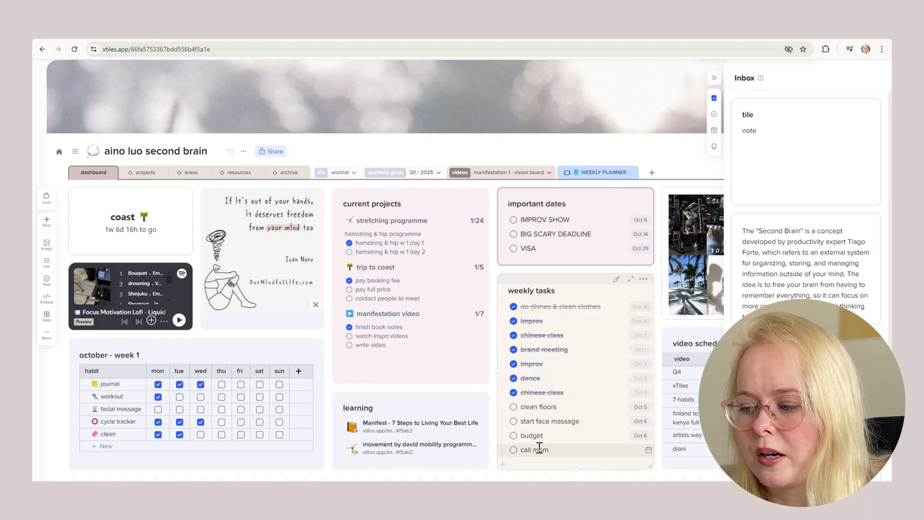
Look over the clipped second brain card's Move to options, then dismiss them.
{"action": "left_click", "coordinate": [870, 218]}
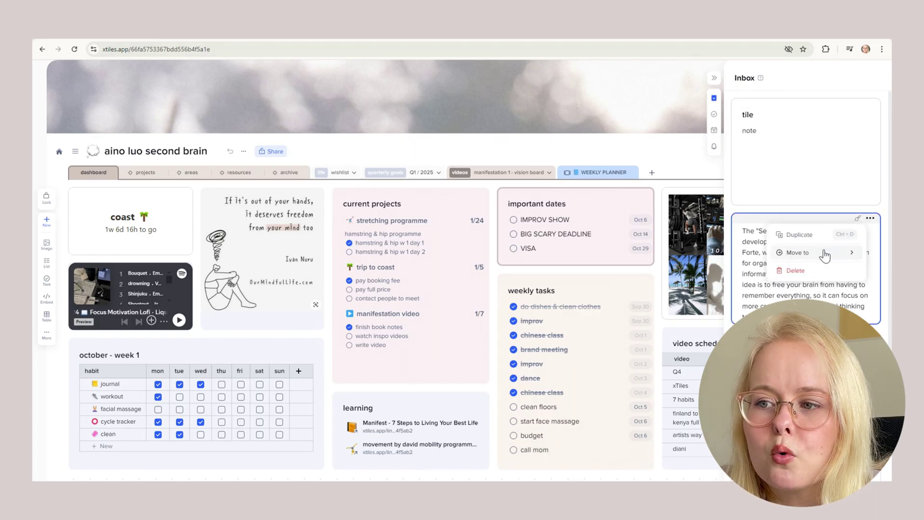
{"action": "mouse_move", "coordinate": [825, 256]}
{"action": "scroll", "coordinate": [689, 337], "scroll_direction": "down", "scroll_amount": 3}
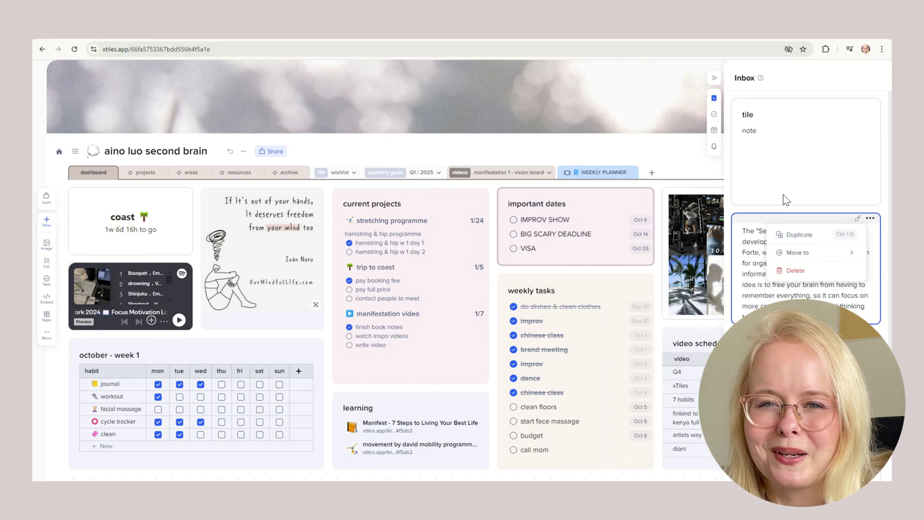
{"action": "key", "text": "Escape"}
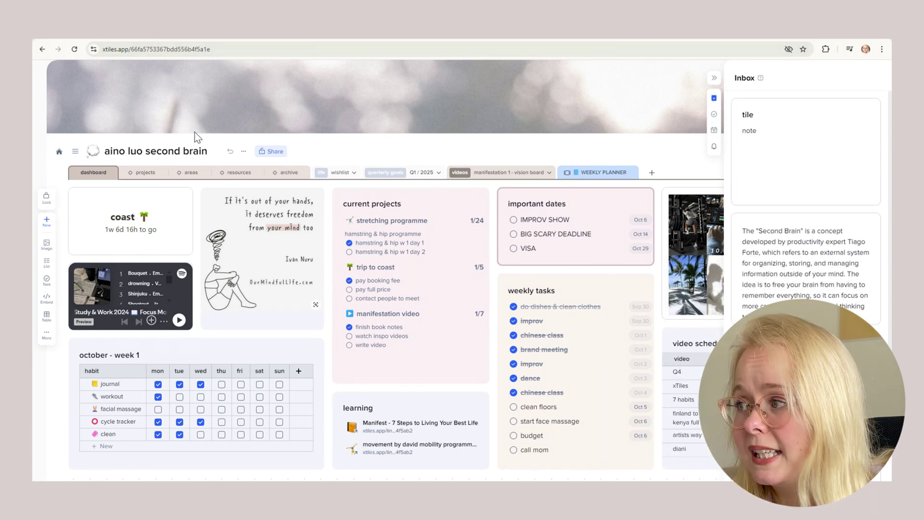
Open the 'Manifest - 7 Steps to Living Your Best Life' page from the Resources tab.
{"action": "left_click", "coordinate": [238, 172]}
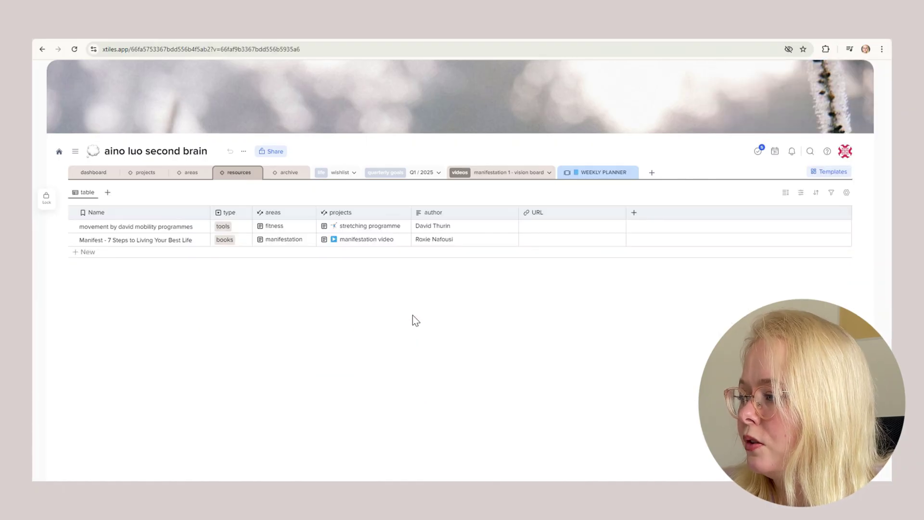
{"action": "left_click", "coordinate": [202, 240]}
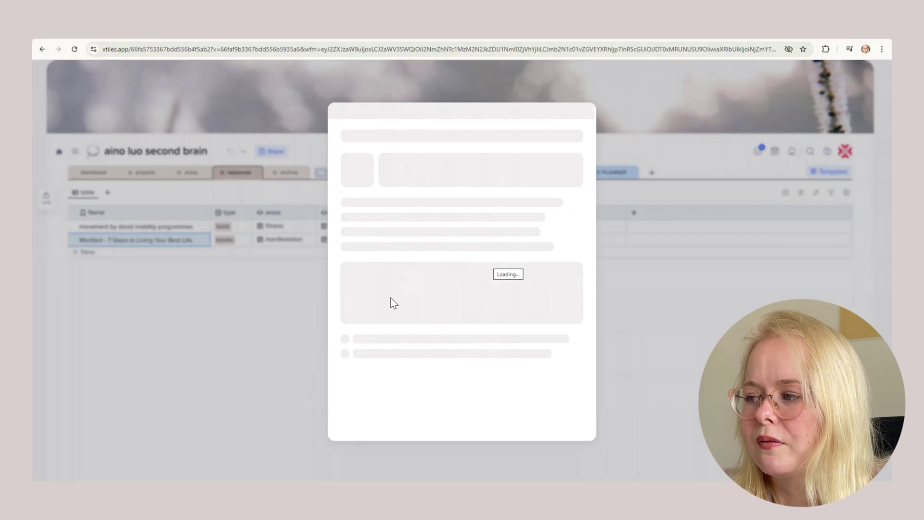
{"action": "scroll", "coordinate": [321, 240], "scroll_direction": "down", "scroll_amount": 4}
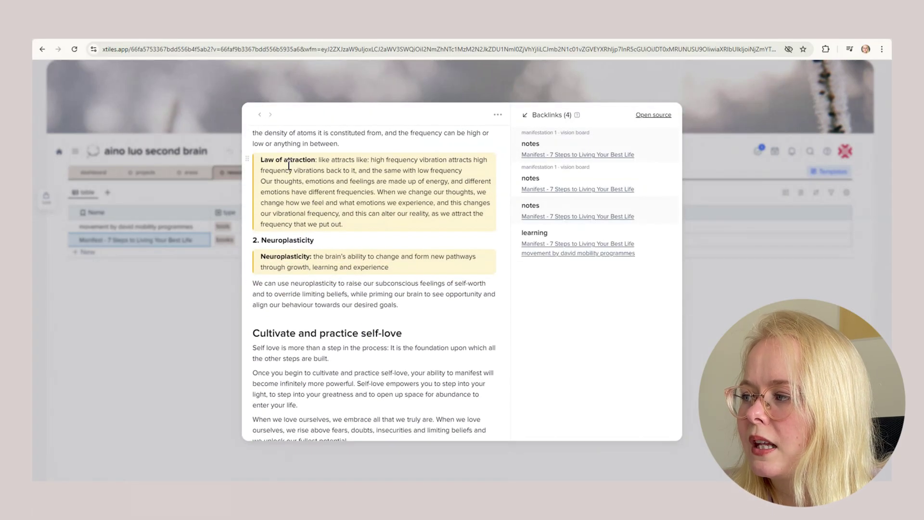
{"action": "scroll", "coordinate": [346, 262], "scroll_direction": "up", "scroll_amount": 2}
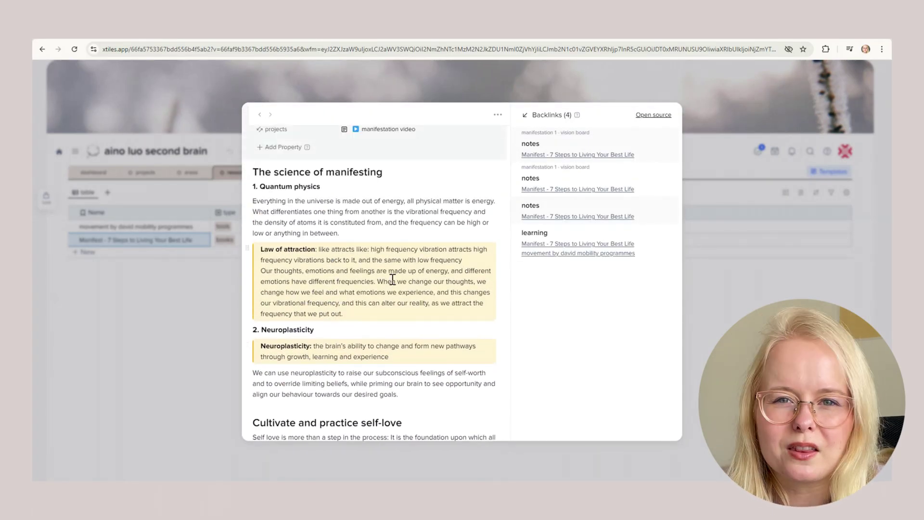
Insert a 'Summary:' line above 'The science of manifesting' heading.
{"action": "left_click", "coordinate": [257, 170]}
{"action": "key", "text": "Return"}
{"action": "type", "text": "s"}
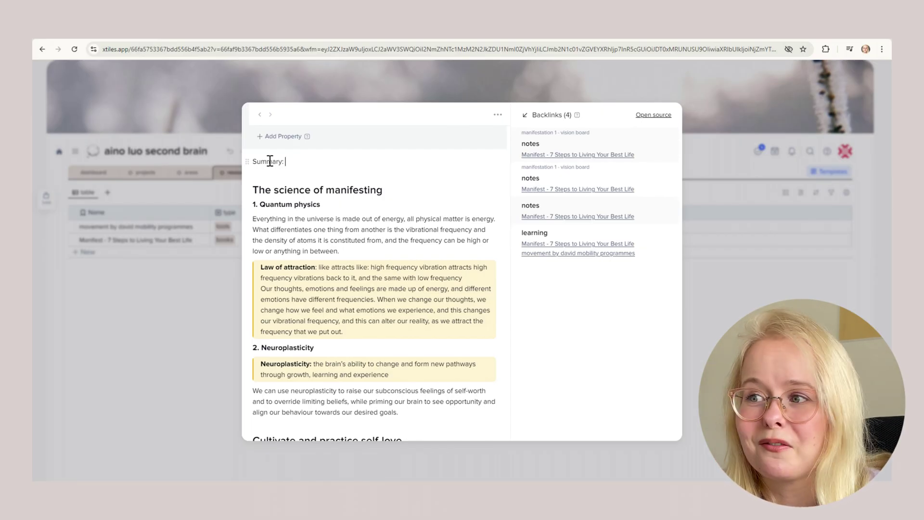
{"action": "scroll", "coordinate": [421, 223], "scroll_direction": "down", "scroll_amount": 20}
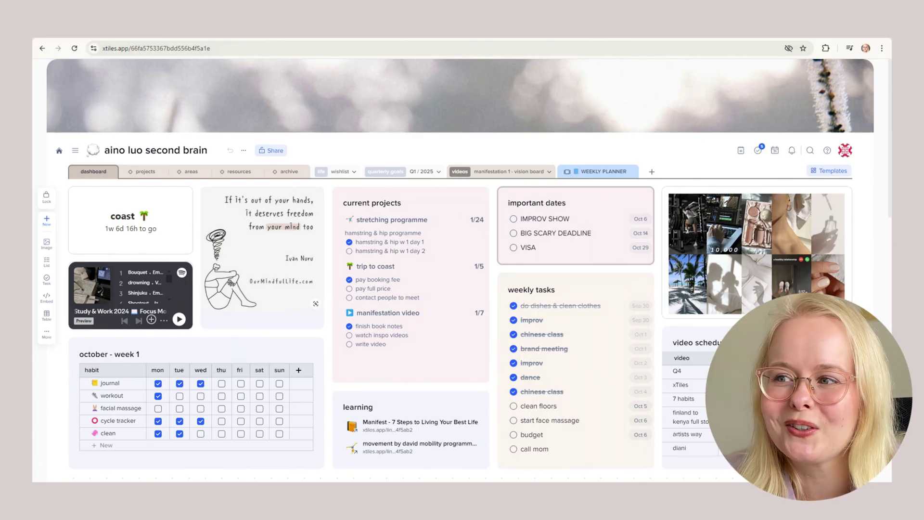
From the task list, open the projects / stretching programme page linked to 'shoulder & back w 1 day 3'.
{"action": "left_click", "coordinate": [757, 151]}
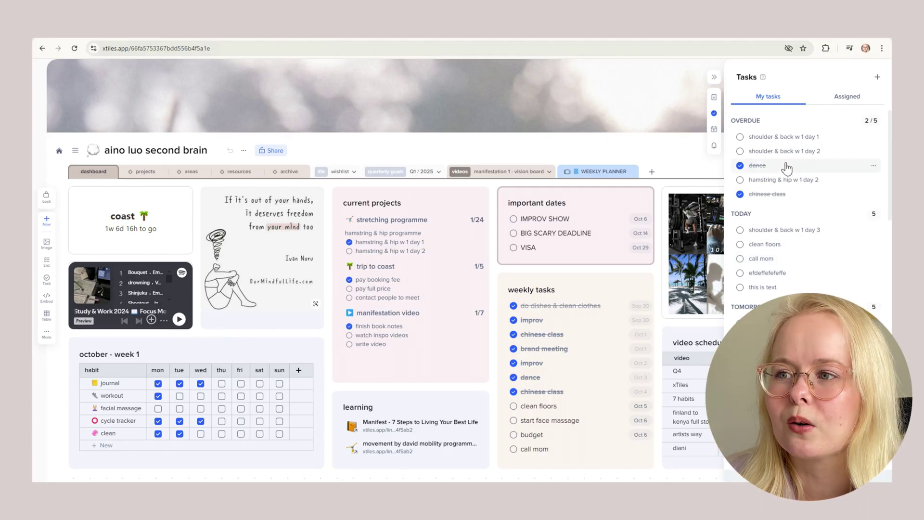
{"action": "left_click", "coordinate": [778, 232]}
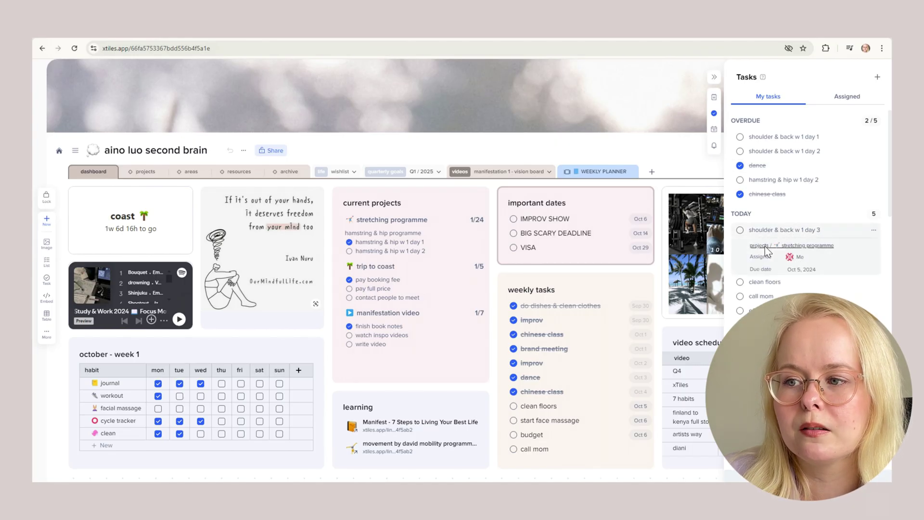
{"action": "left_click", "coordinate": [764, 246]}
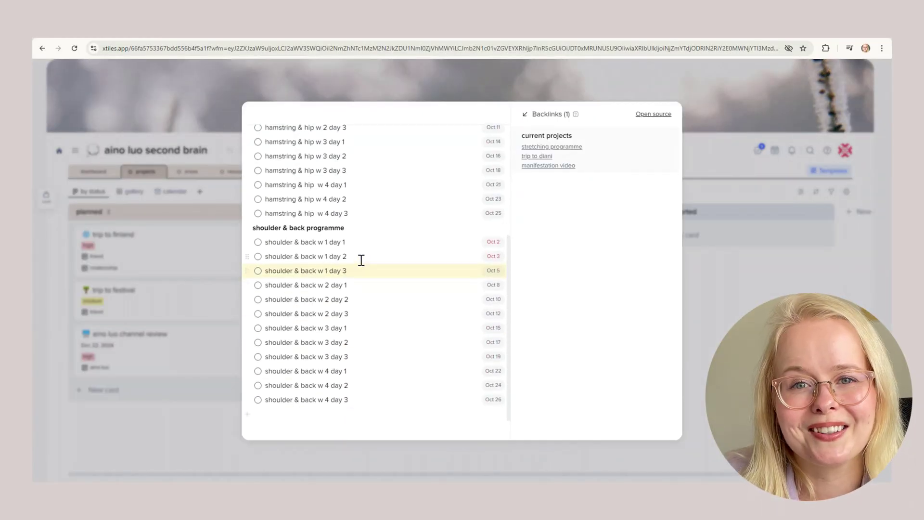
Close the stretching programme page and show the October 2024 task calendar.
{"action": "key", "text": "Escape"}
{"action": "left_click", "coordinate": [774, 152]}
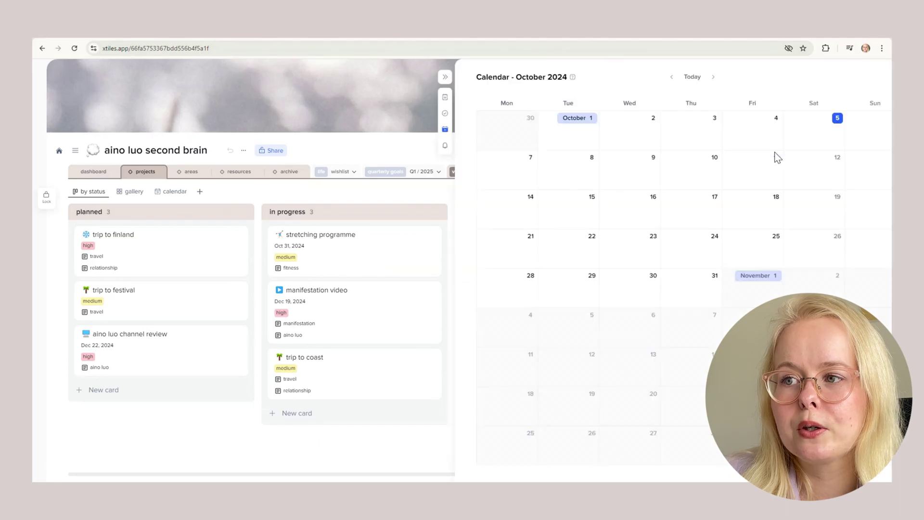